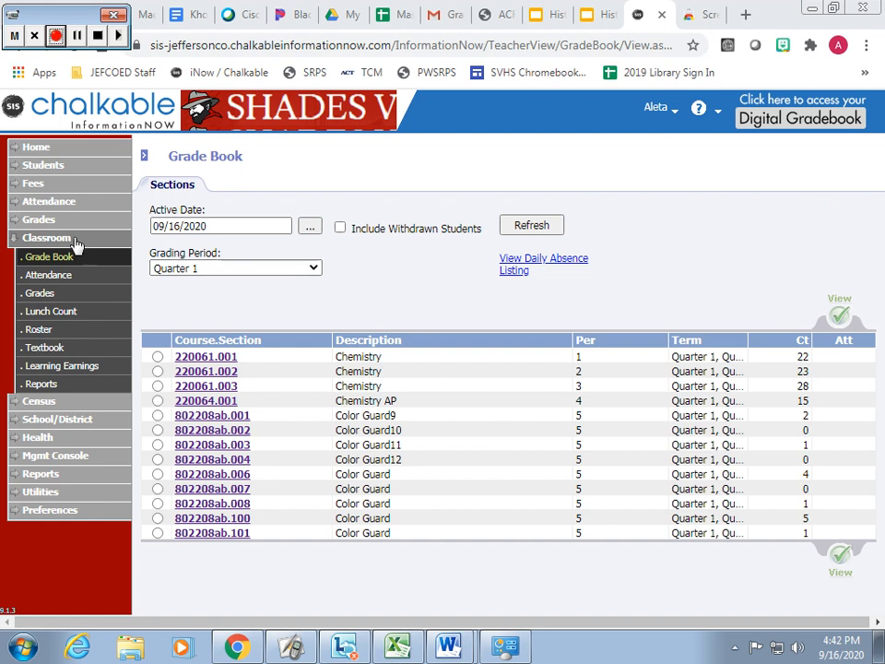
Open the grade book for Chemistry section 220061.001 and confirm its options with Category Points as the averaging method
left_click(227, 360)
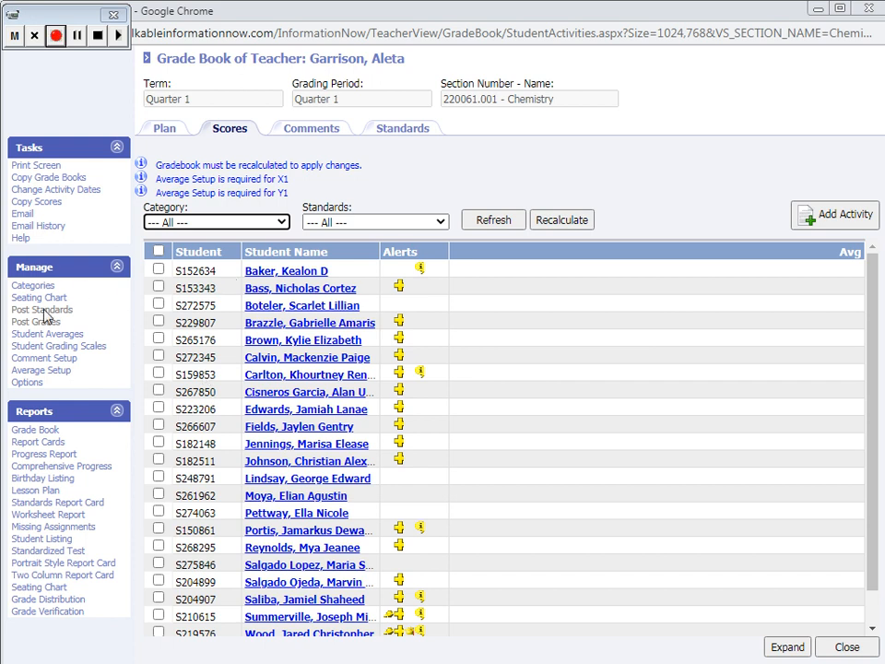
left_click(37, 383)
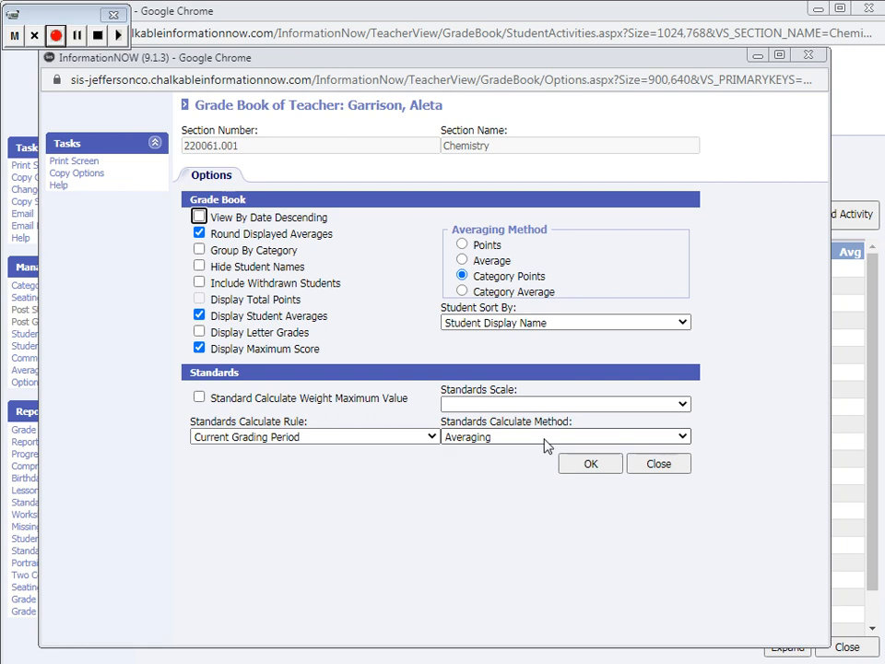
left_click(599, 467)
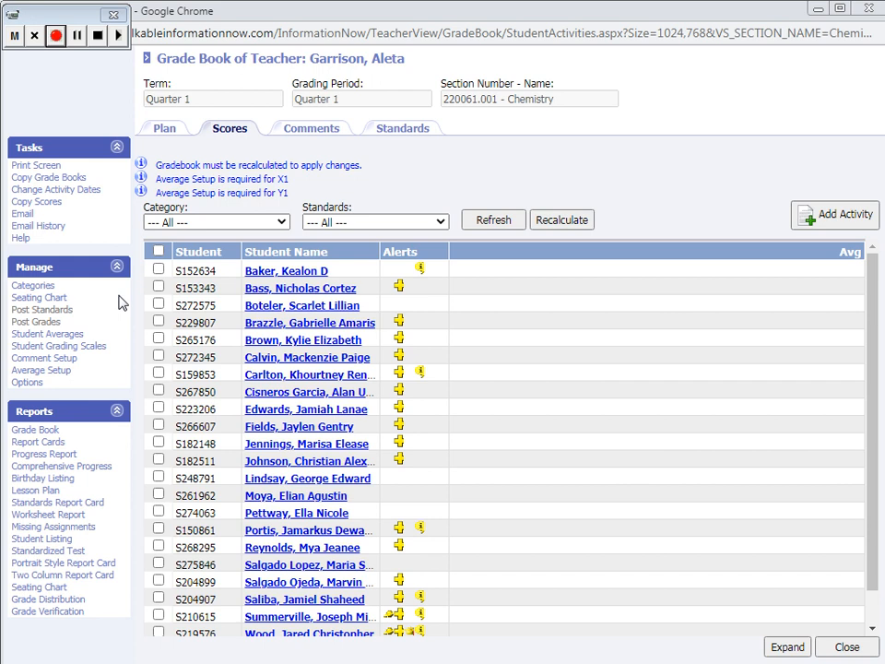
Review the section's grading categories and their percentages, and close the Quarter 1 grade book
left_click(44, 287)
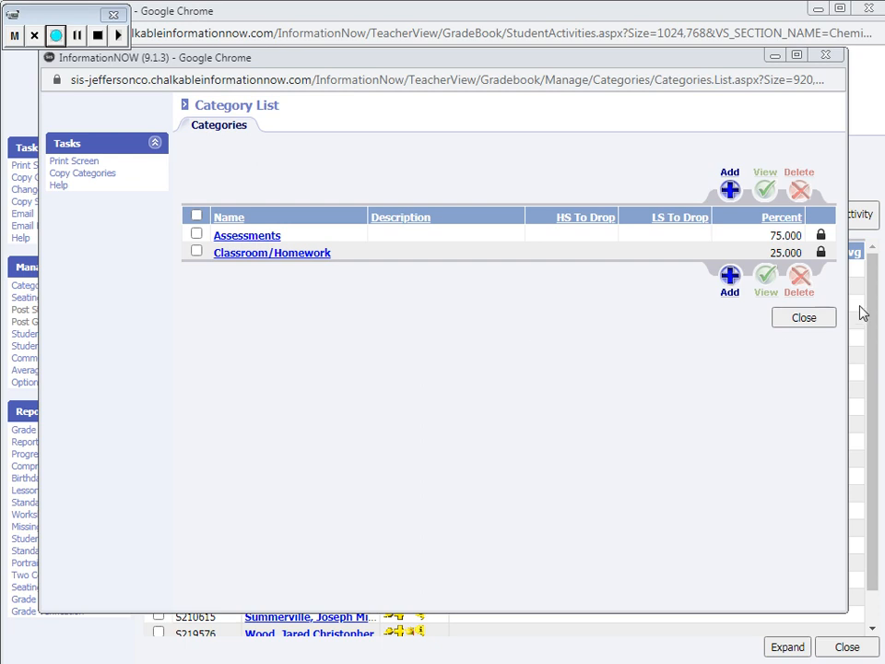
left_click(804, 318)
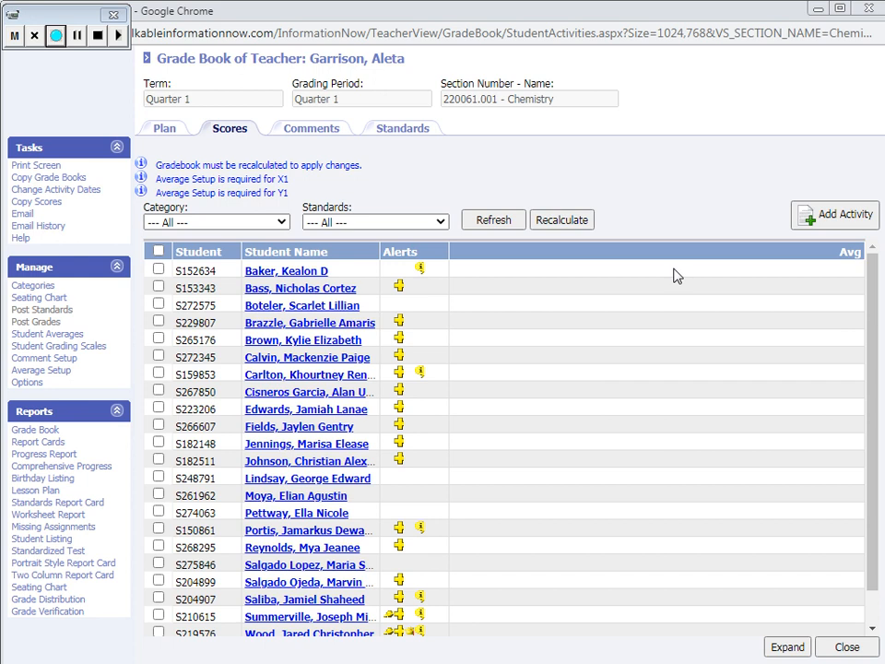
left_click(844, 648)
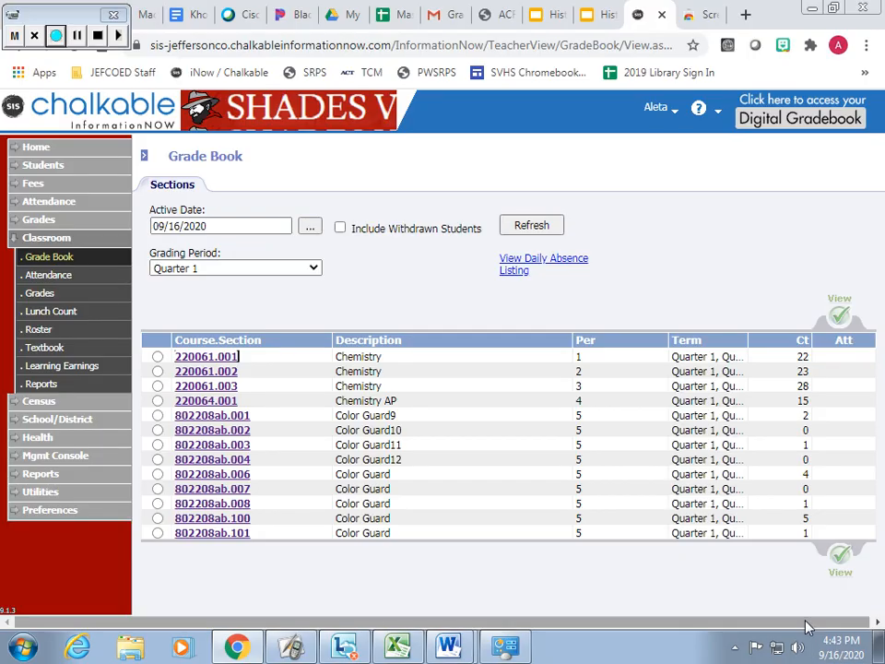
Switch the grading period to Quarter 2, refresh the section list, and open the grade book for Chemistry section 220061.001
left_click(313, 269)
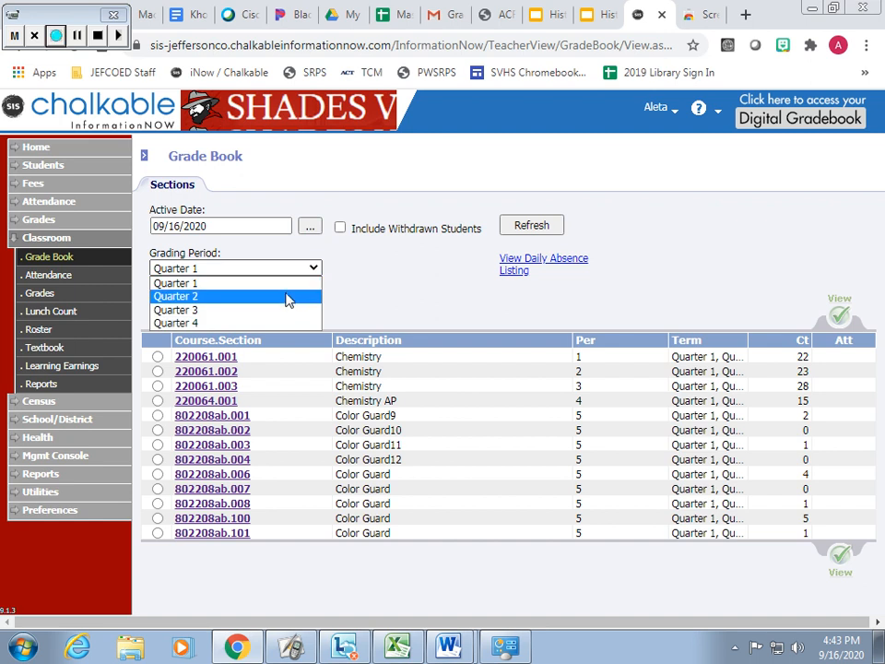
left_click(288, 297)
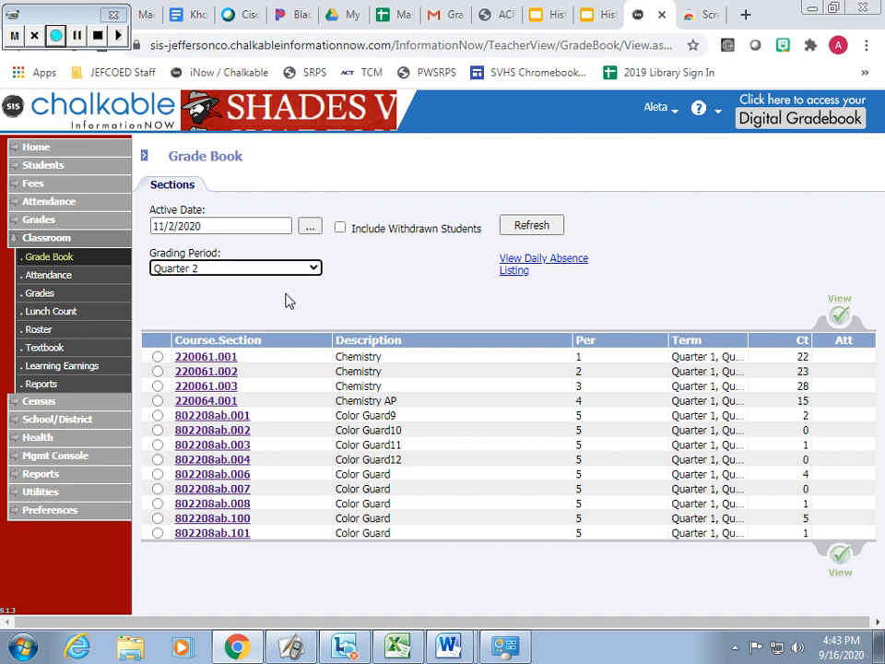
left_click(530, 225)
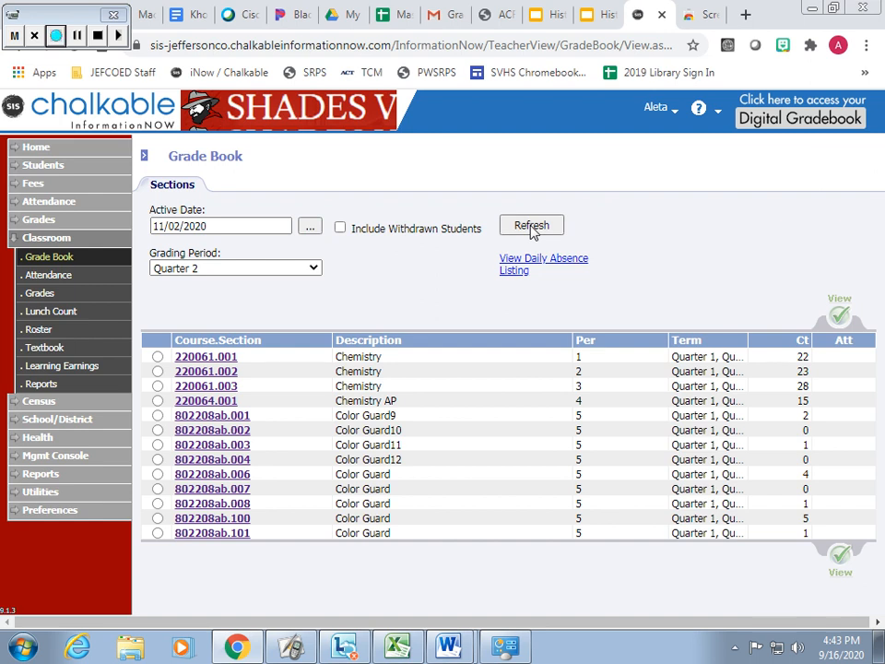
left_click(227, 359)
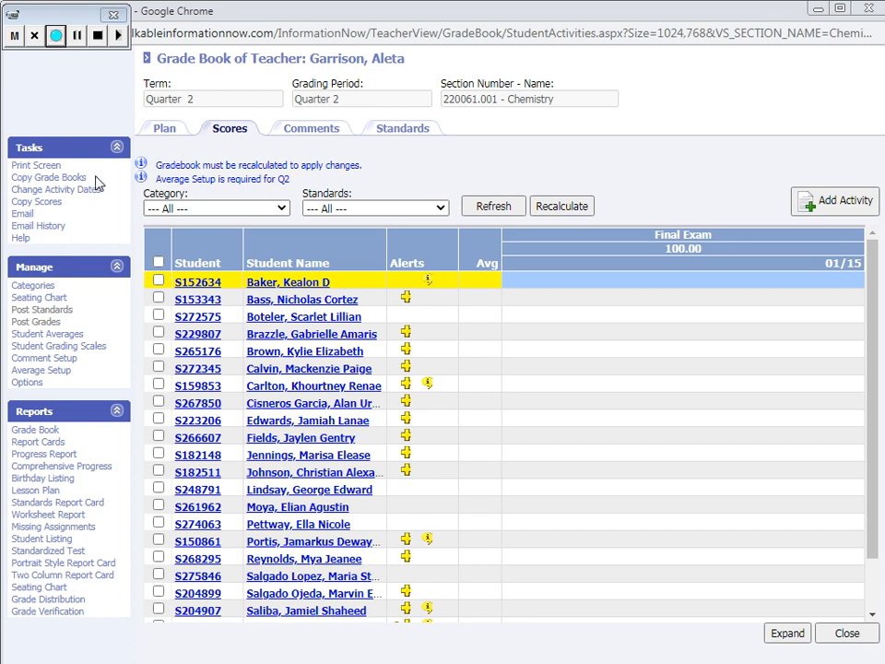
Fill in a new completed Final Exam activity dated 01/15/2020 in the Assessments category, and discard it without creating it
left_click(839, 205)
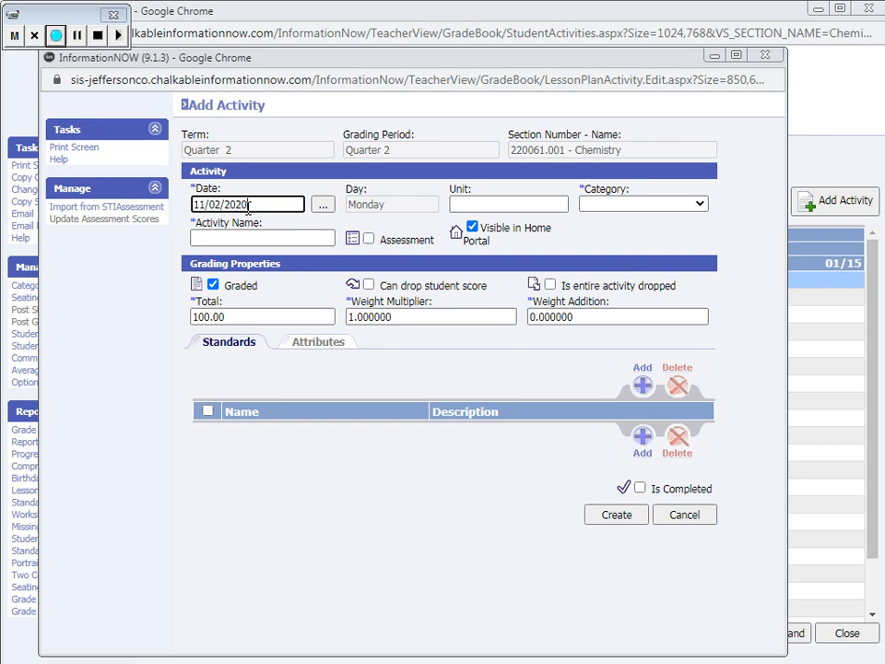
left_click_drag(221, 204, 169, 218)
type("1/15")
left_click(624, 204)
left_click(627, 232)
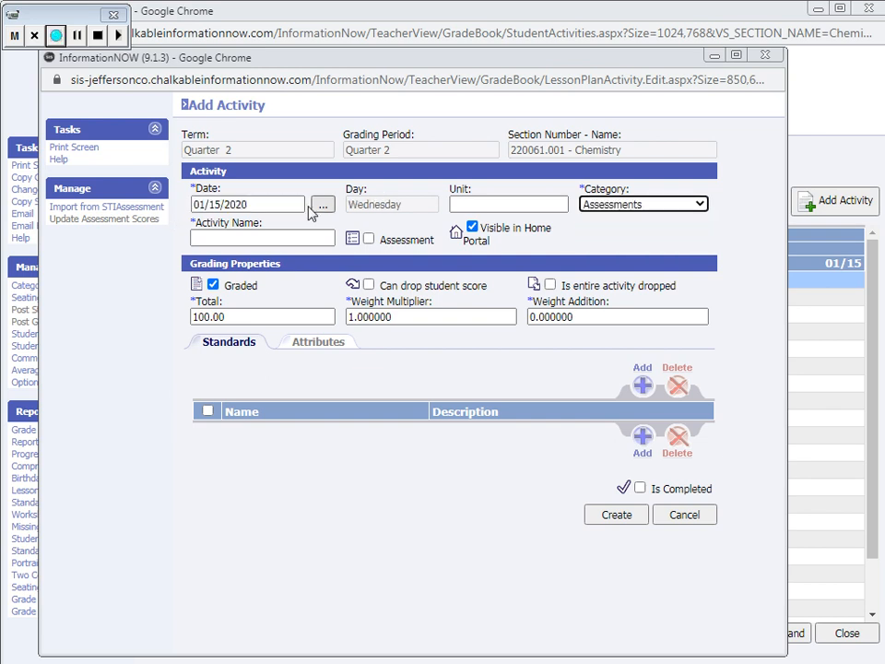
left_click(224, 237)
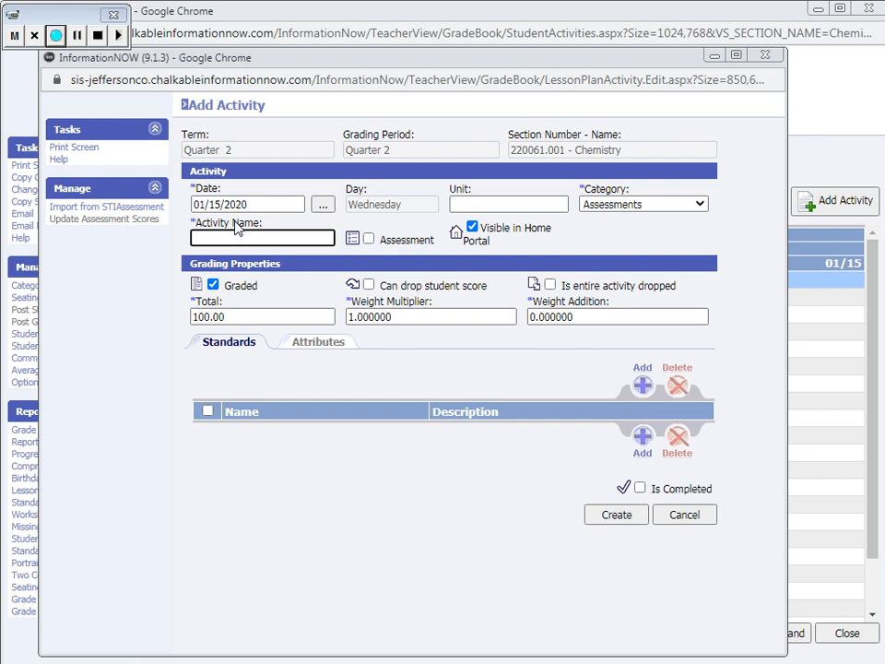
type("Final Exam")
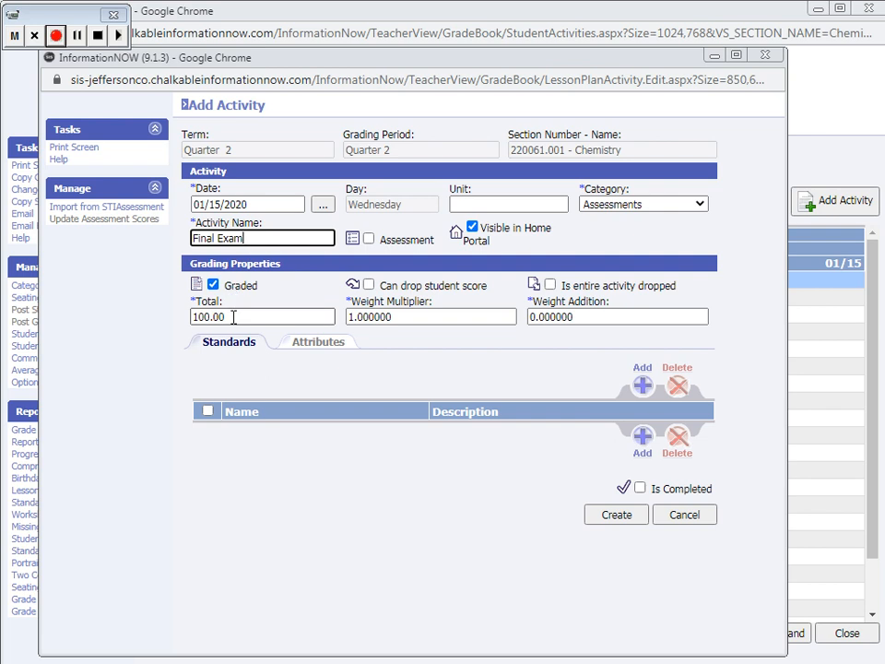
left_click(640, 489)
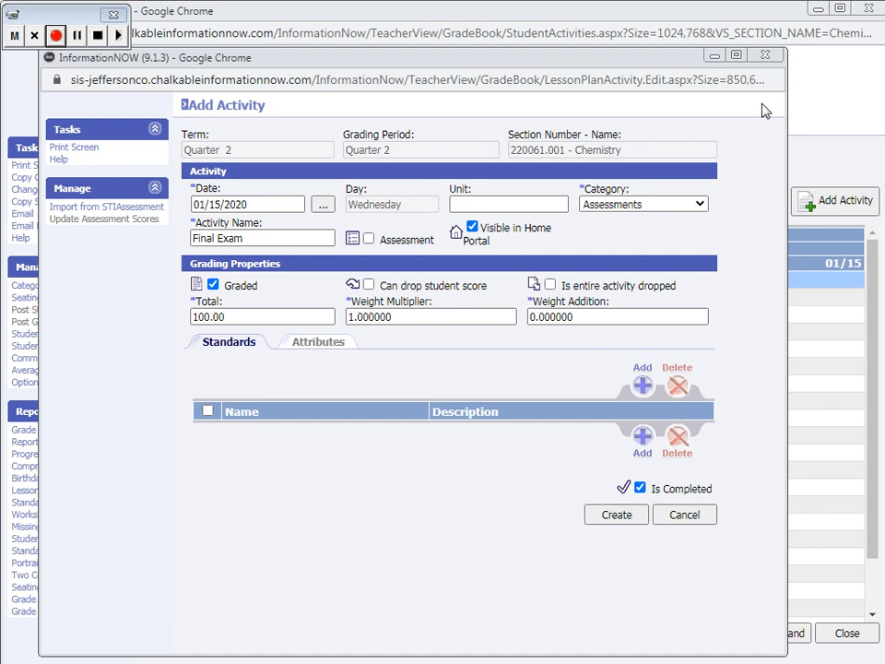
left_click(765, 55)
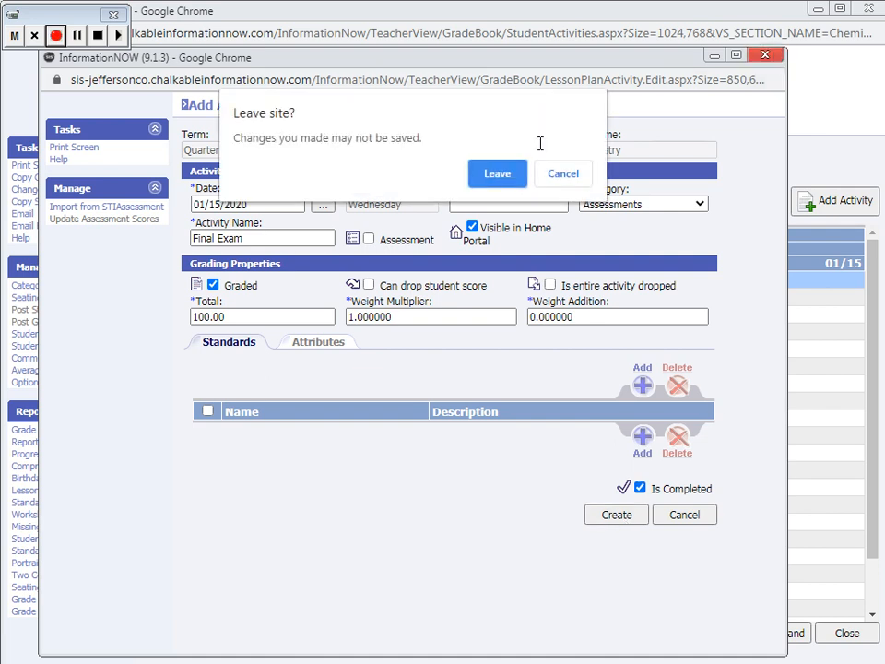
left_click(503, 180)
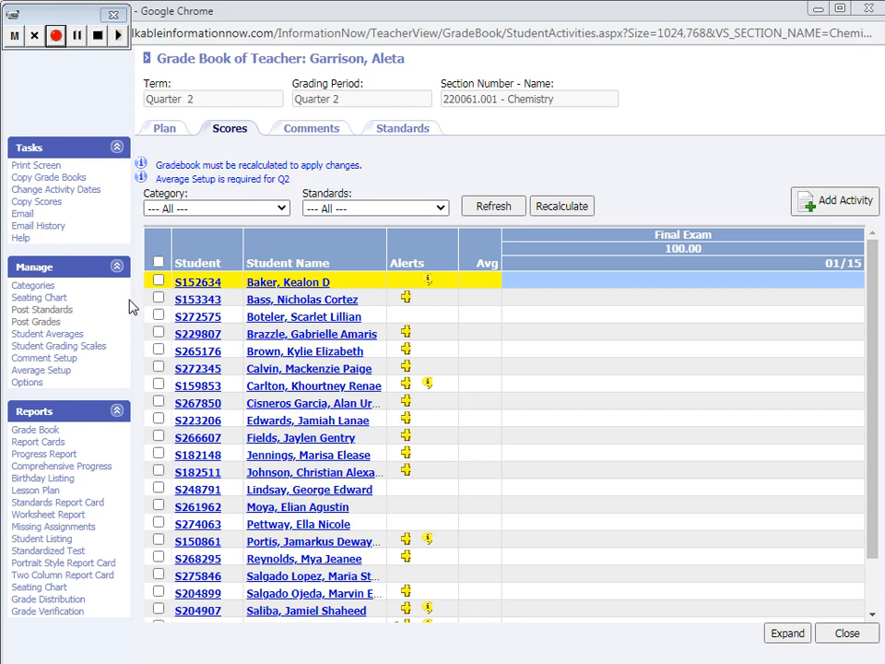
From the average setup, open the Quarter 2 averages Q2, X2 and Y1 together for editing
left_click(39, 373)
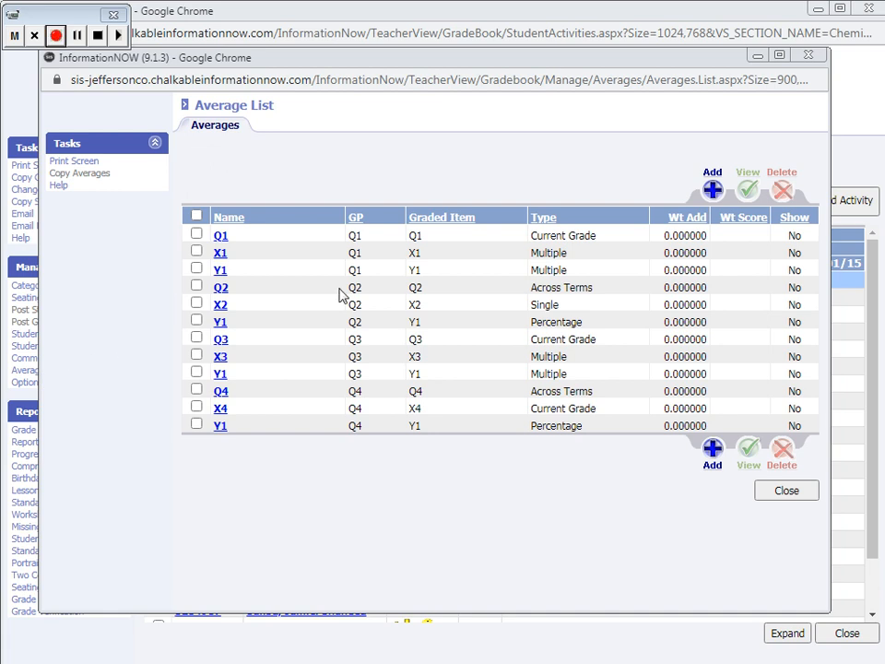
left_click(196, 287)
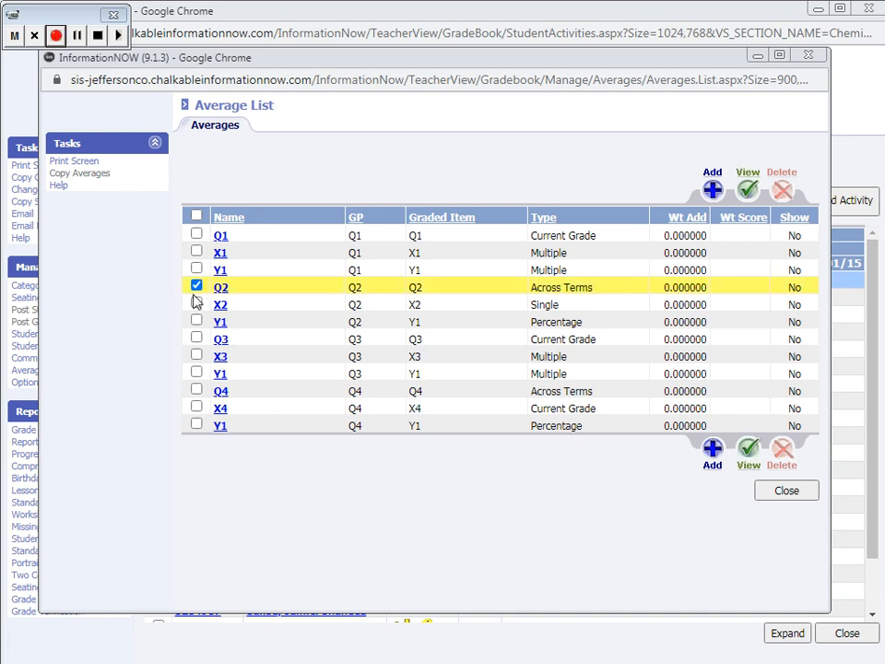
left_click(196, 303)
left_click(196, 321)
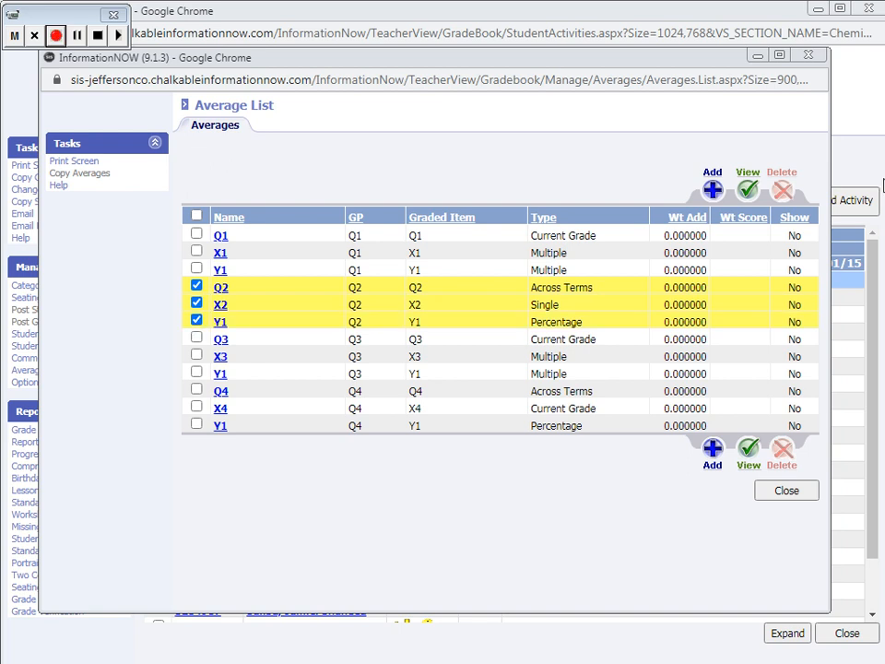
left_click(748, 191)
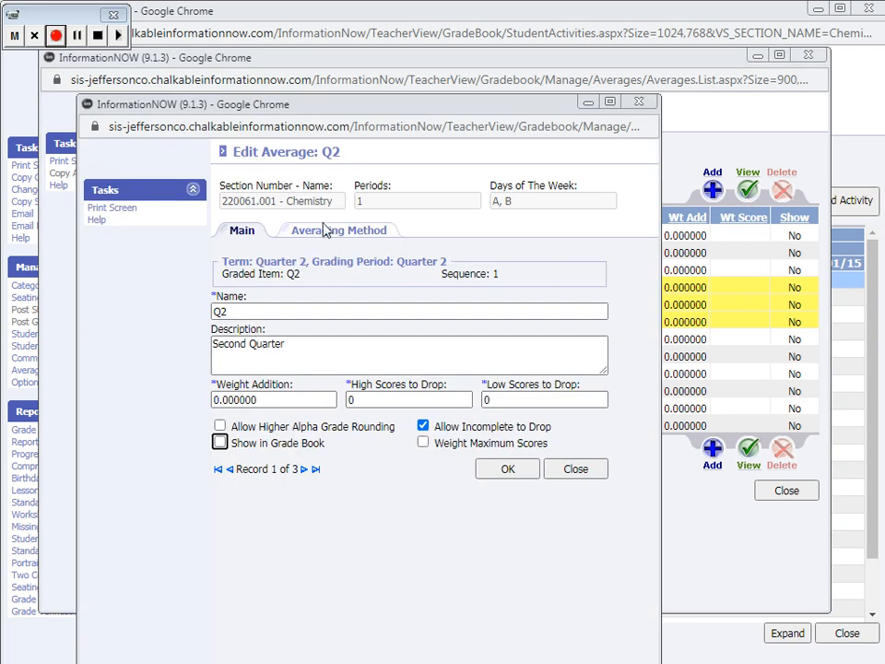
Set the Q2 average to a running average across terms with Quarter 1 as the starting term, and save it
left_click(328, 236)
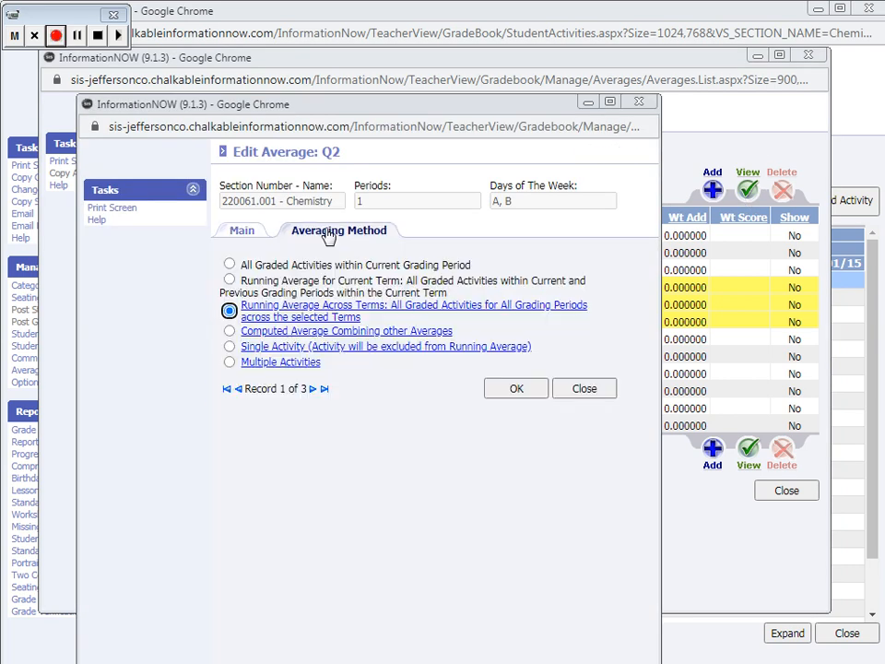
left_click(307, 313)
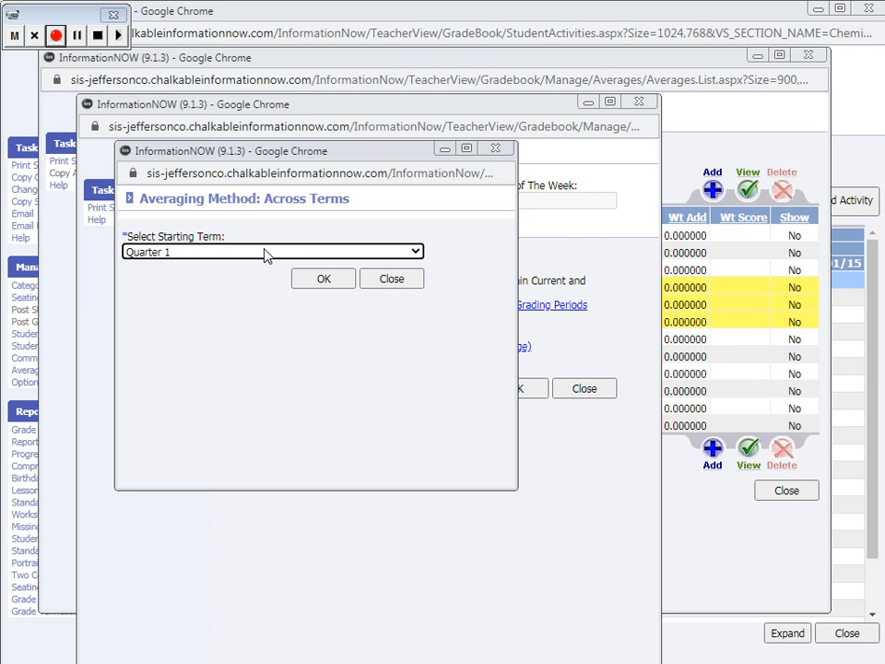
left_click(263, 252)
left_click(250, 269)
left_click(327, 282)
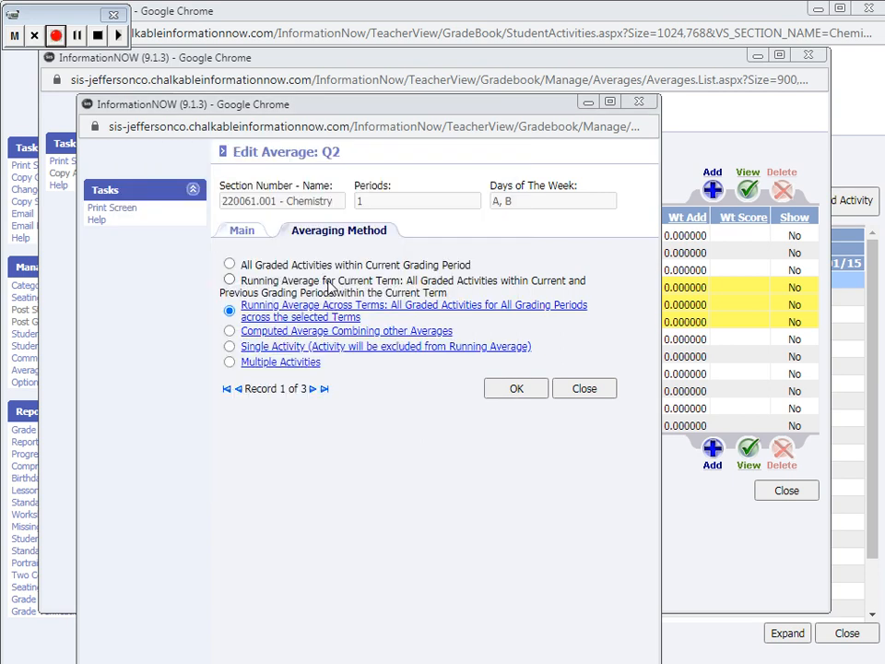
left_click(523, 388)
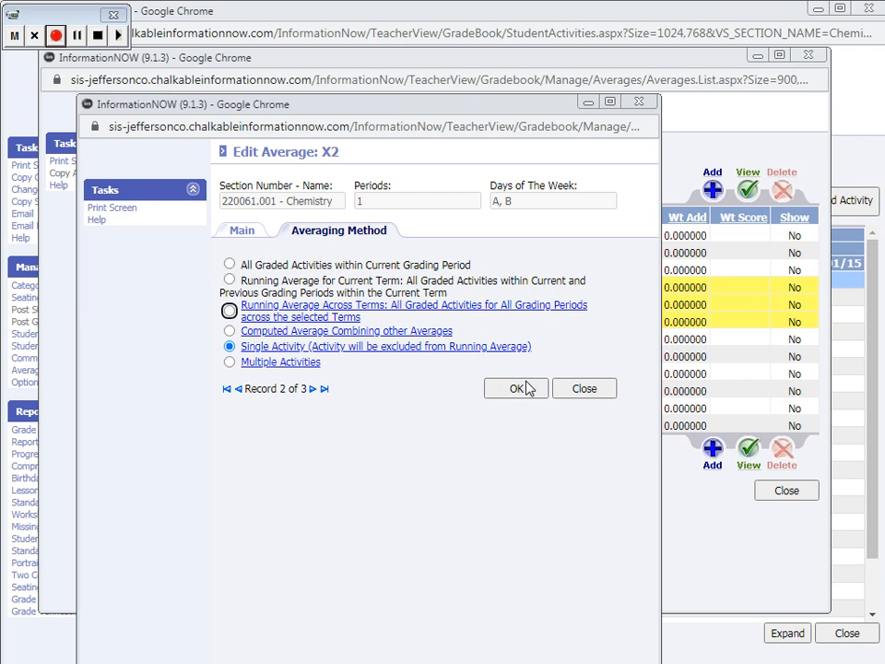
Set the X2 average to the single activity Final Exam and save it
left_click(305, 353)
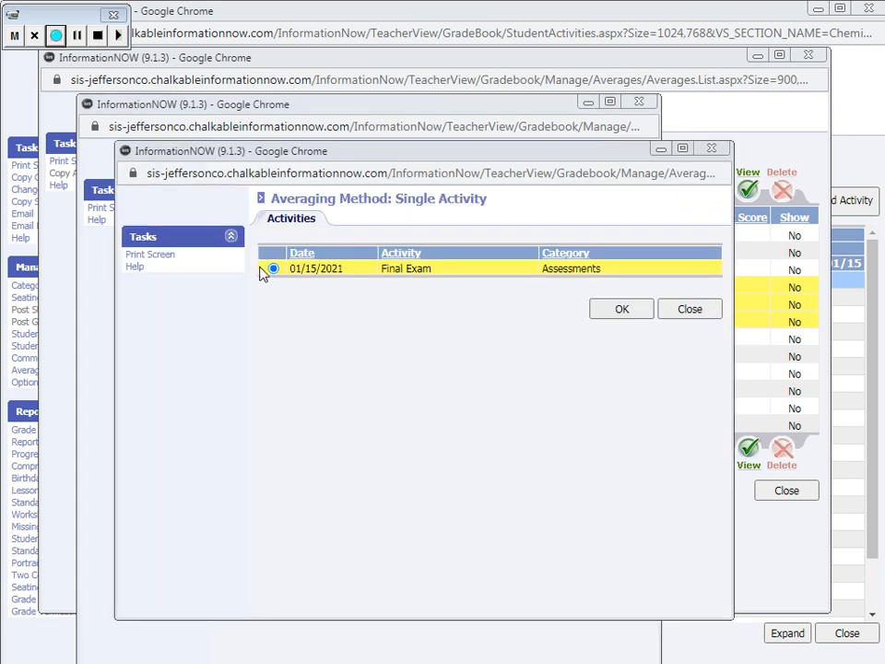
left_click(273, 269)
left_click(620, 308)
left_click(514, 389)
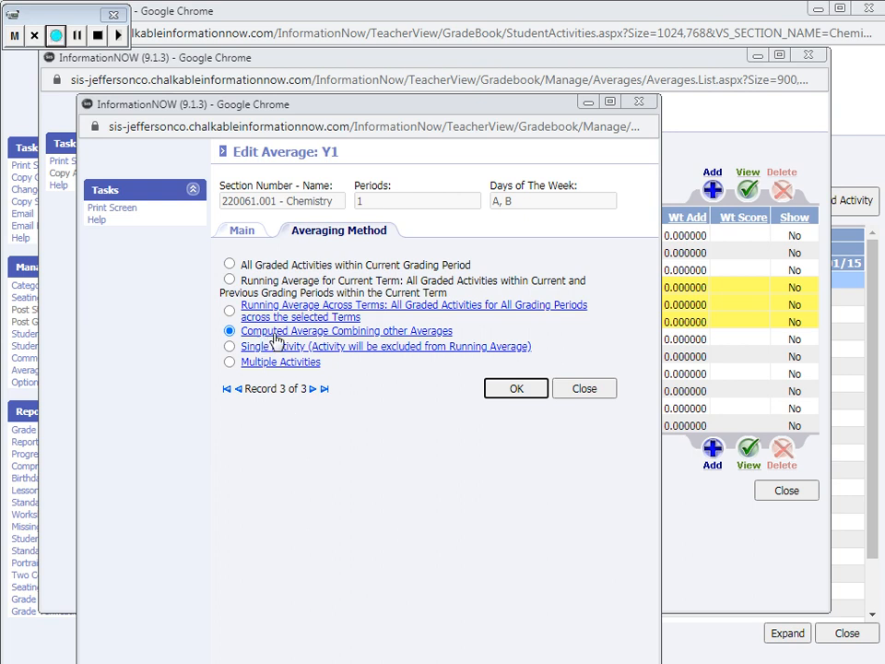
Save the Y1 average as a computed average combining Q2 at 80% (100% exemption) and X2 at 20%
left_click(360, 338)
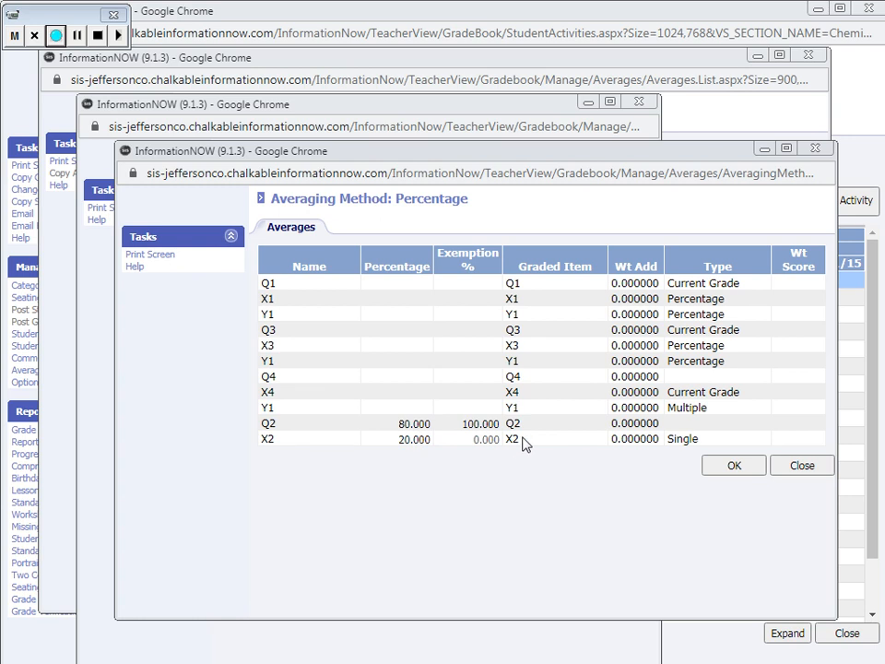
left_click(734, 466)
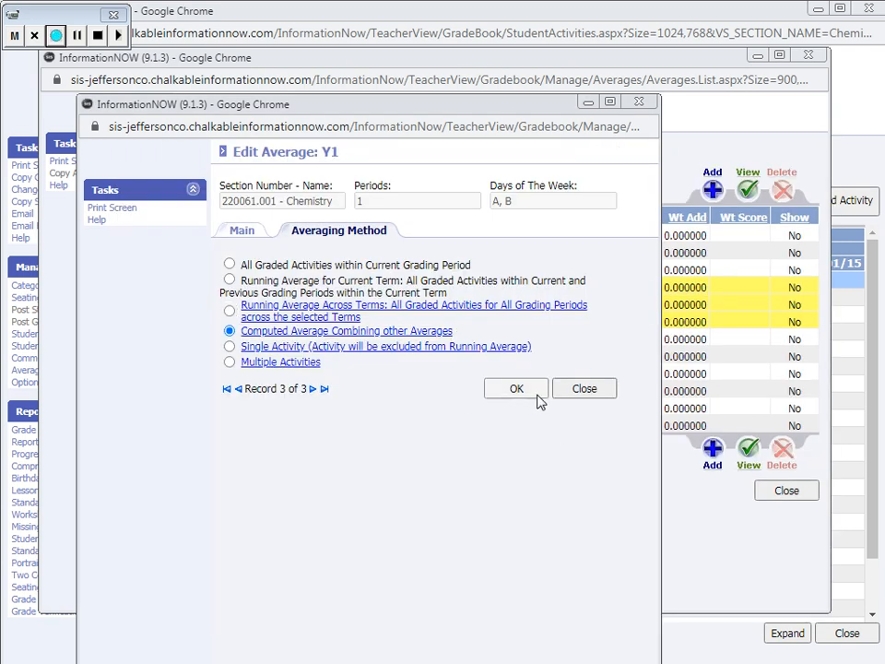
left_click(537, 395)
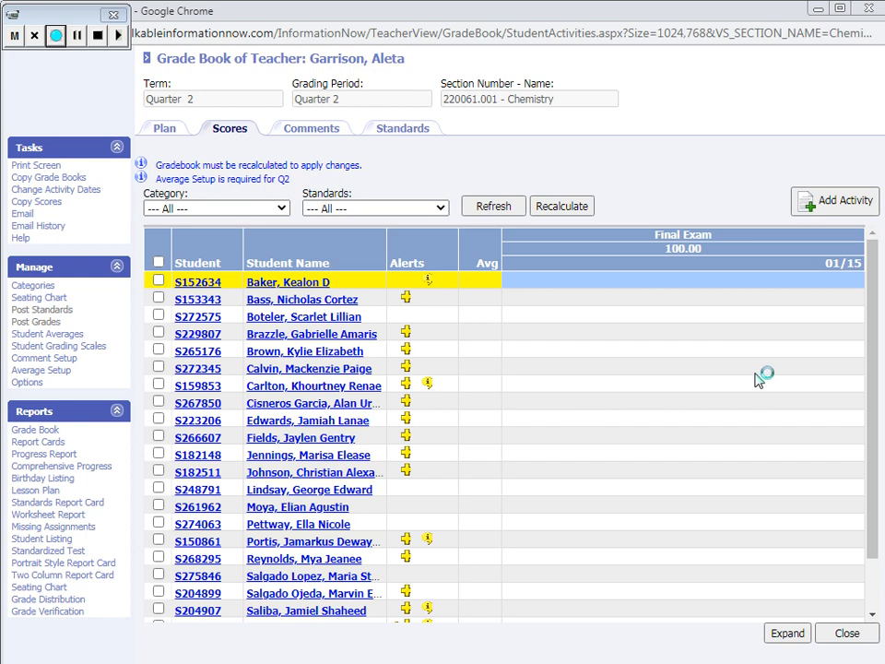
Close the Quarter 2 grade book, switch the grading period to Quarter 4, and refresh the section list
left_click(848, 633)
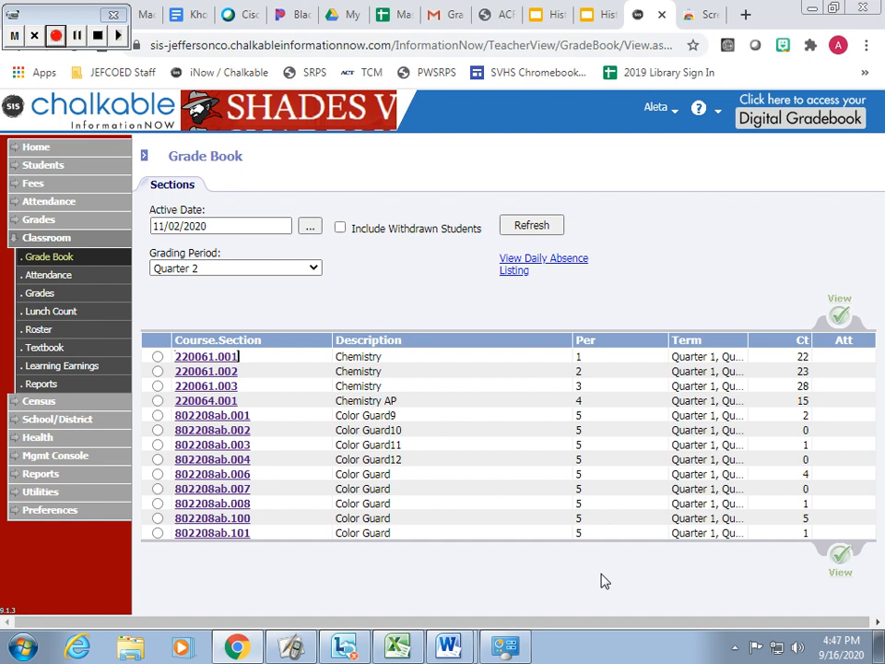
left_click(310, 267)
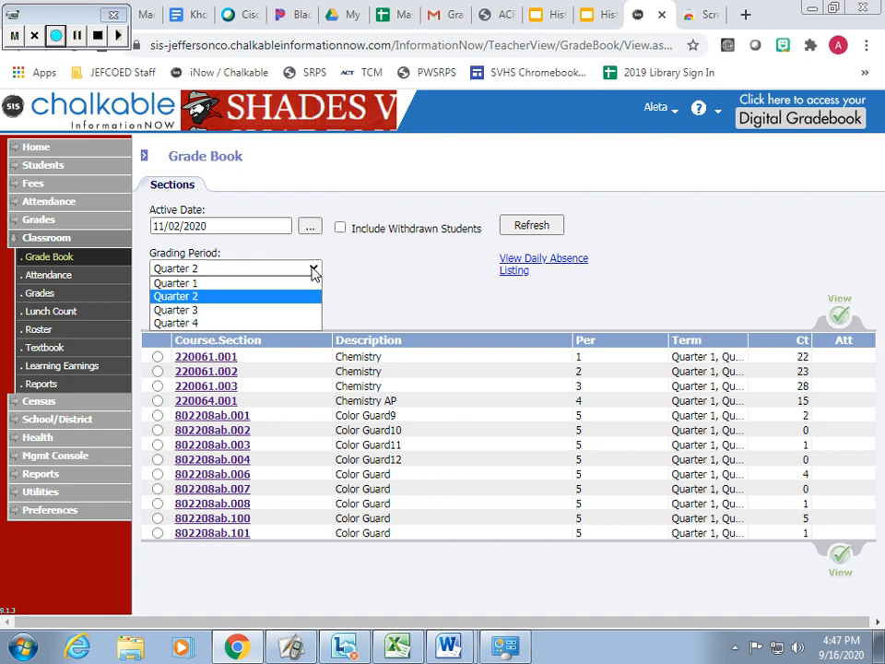
left_click(286, 325)
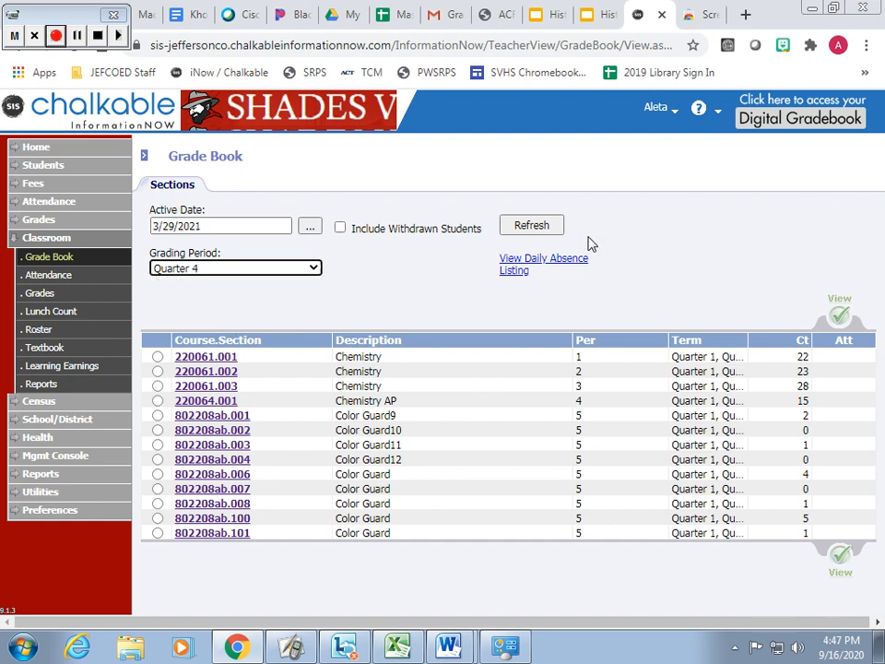
left_click(542, 227)
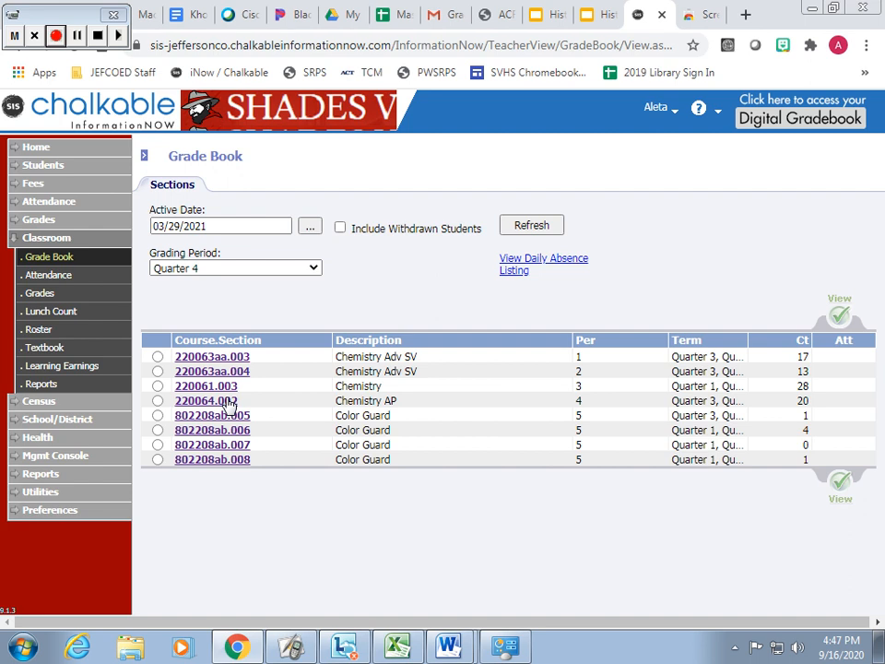
Open the Quarter 4 grade book of Chemistry AP section 220064.002 and start a new activity dated 05/24/2021 in the Assessments category
left_click(216, 403)
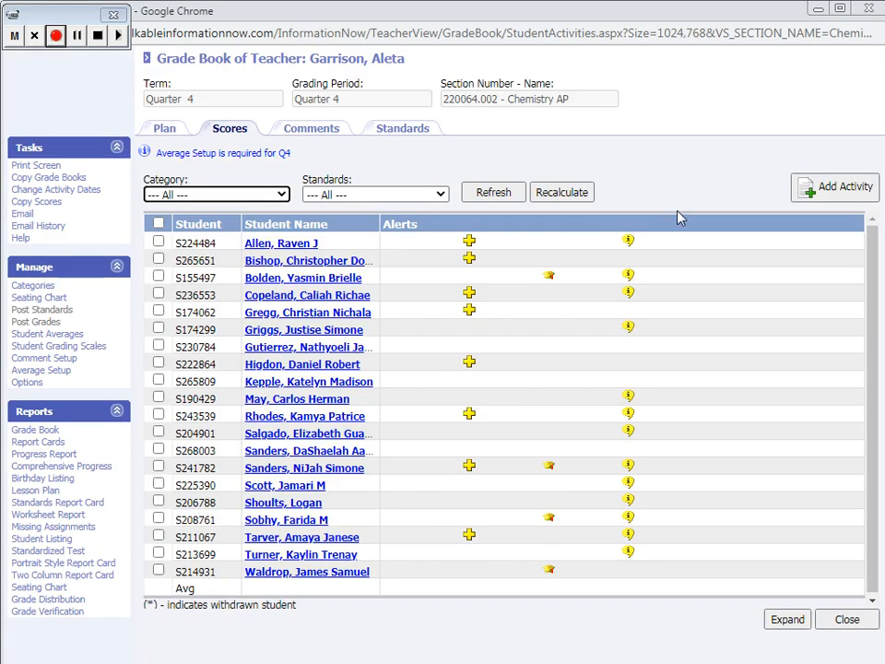
left_click(846, 190)
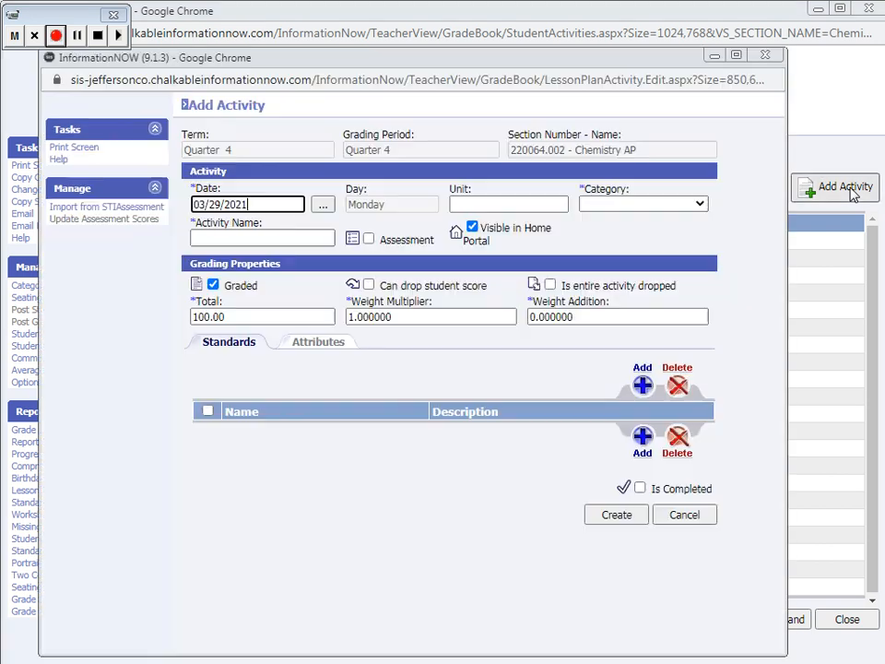
left_click_drag(241, 204, 149, 204)
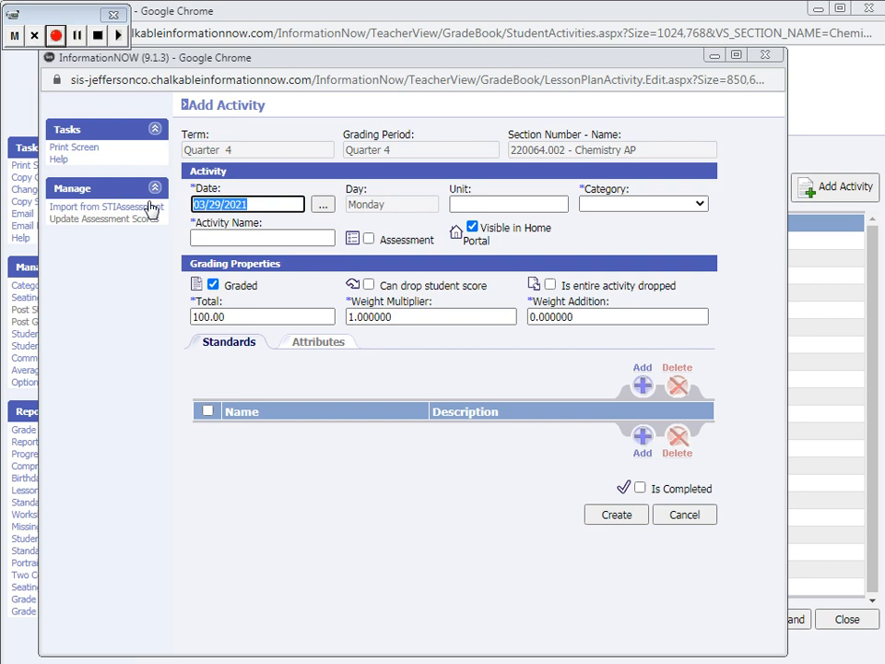
type("5/")
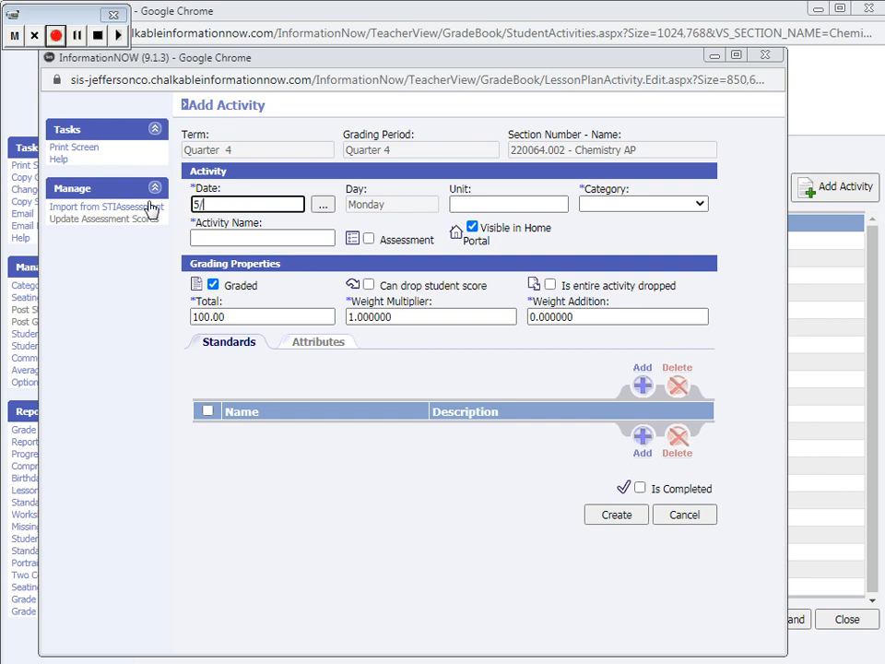
type("24/2021")
left_click(637, 204)
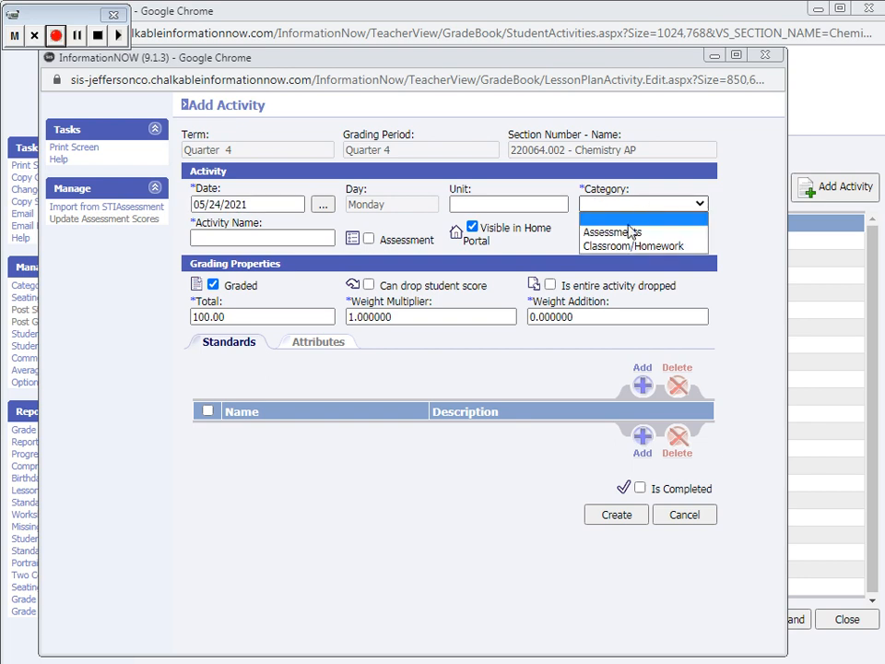
left_click(630, 232)
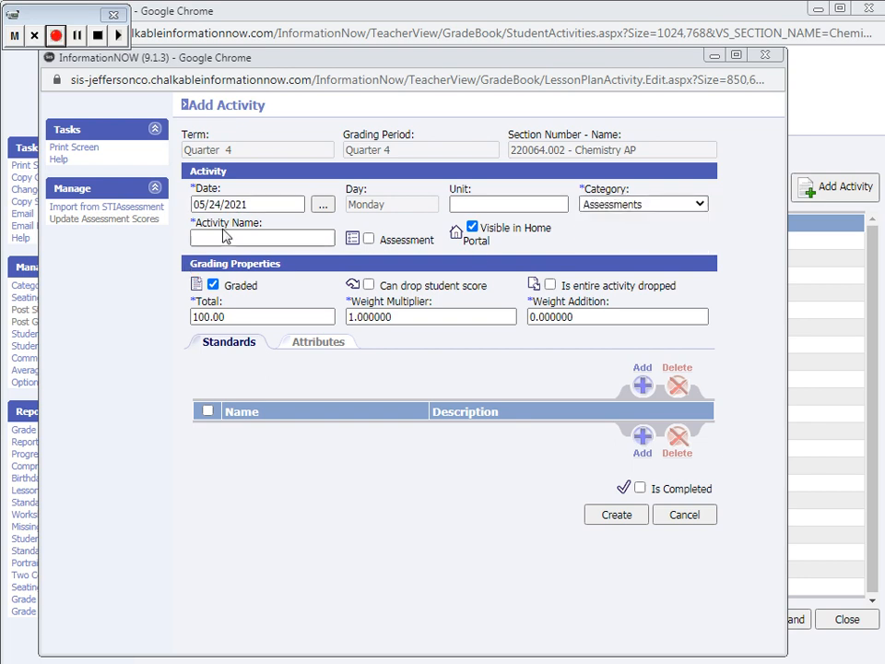
Name the new activity Final Exam with a total of 100, mark it completed, create it, and close the activity window
left_click(227, 237)
type("Fi")
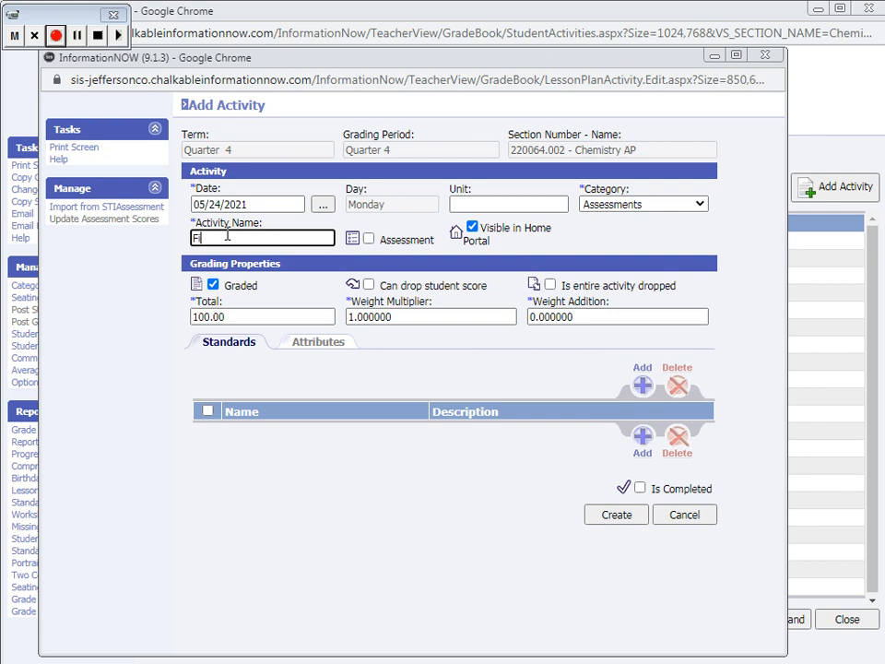
type("nal Exam")
left_click(240, 313)
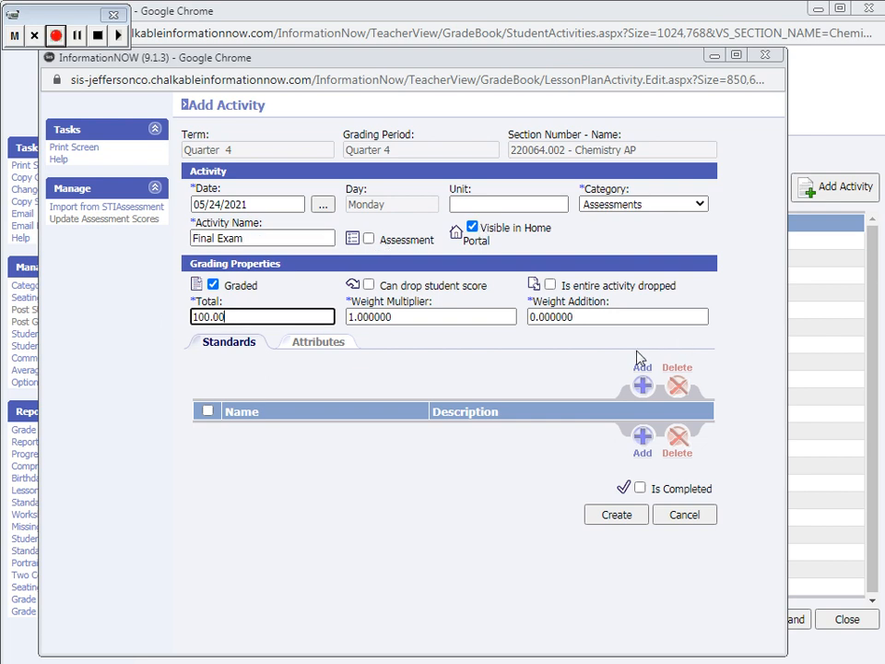
left_click(639, 488)
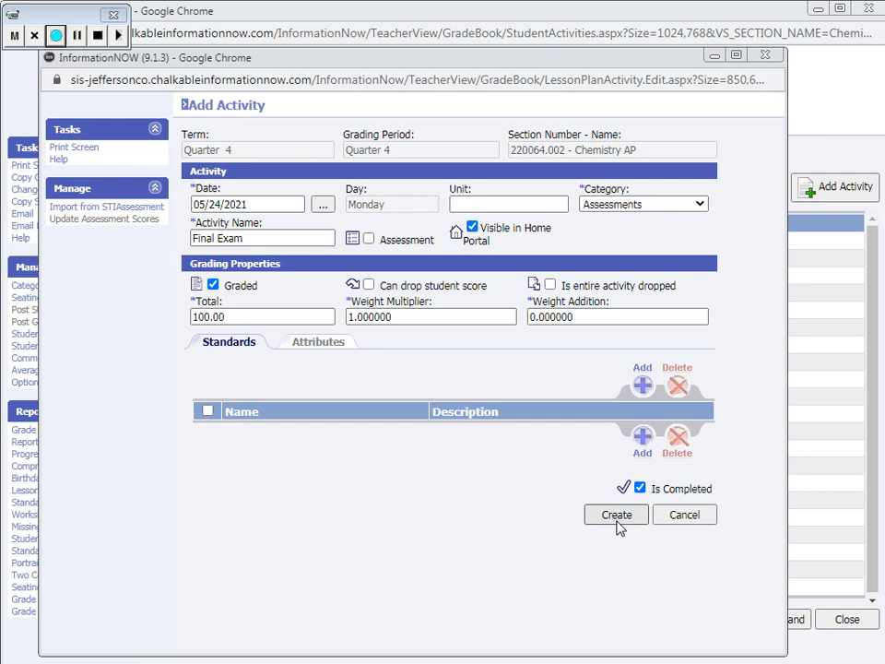
left_click(618, 516)
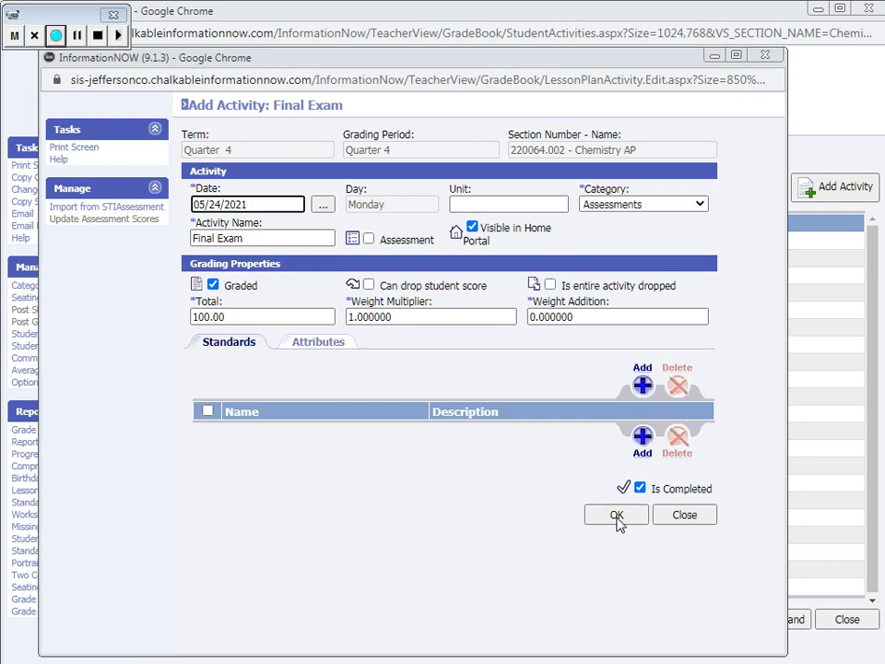
left_click(692, 521)
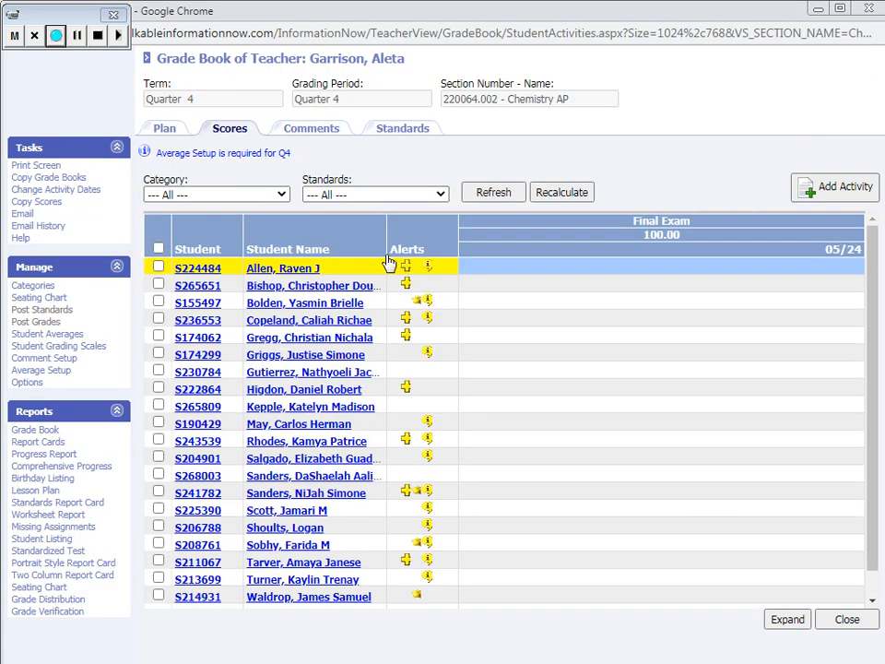
Open the Quarter 4 averages Q4, X4 and Y1 together for editing from the average setup
left_click(54, 370)
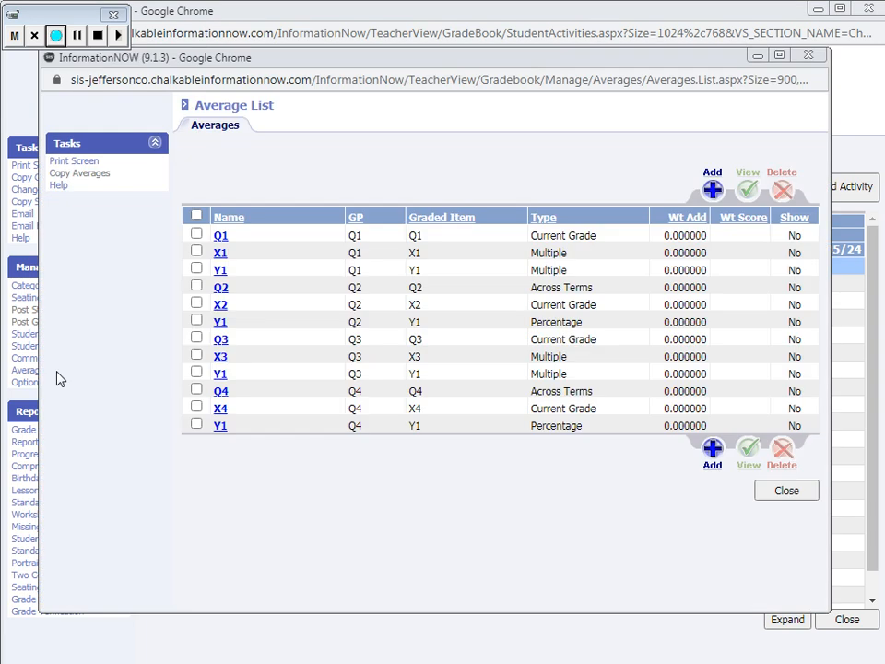
left_click(196, 390)
left_click(195, 408)
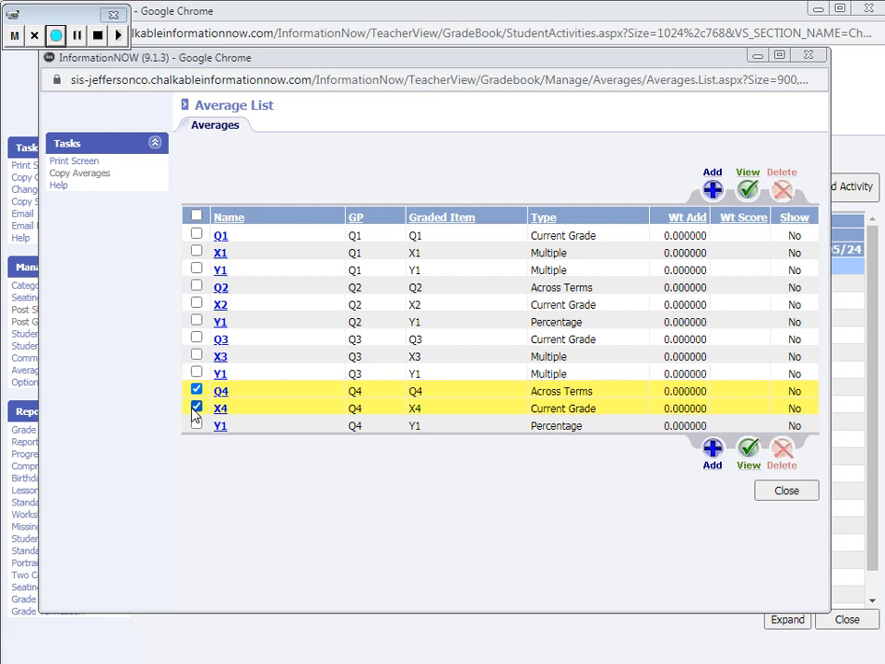
left_click(195, 424)
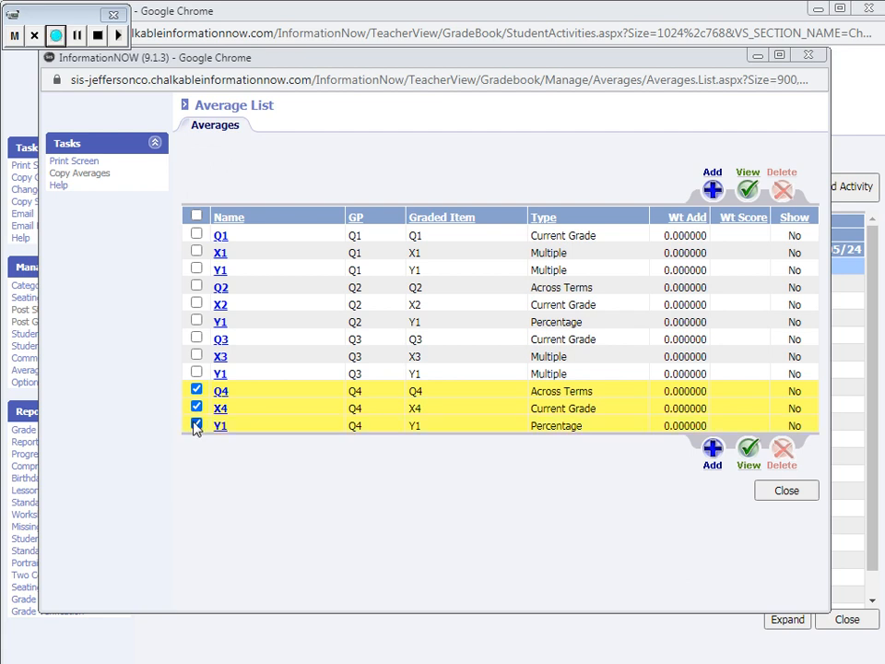
left_click(747, 191)
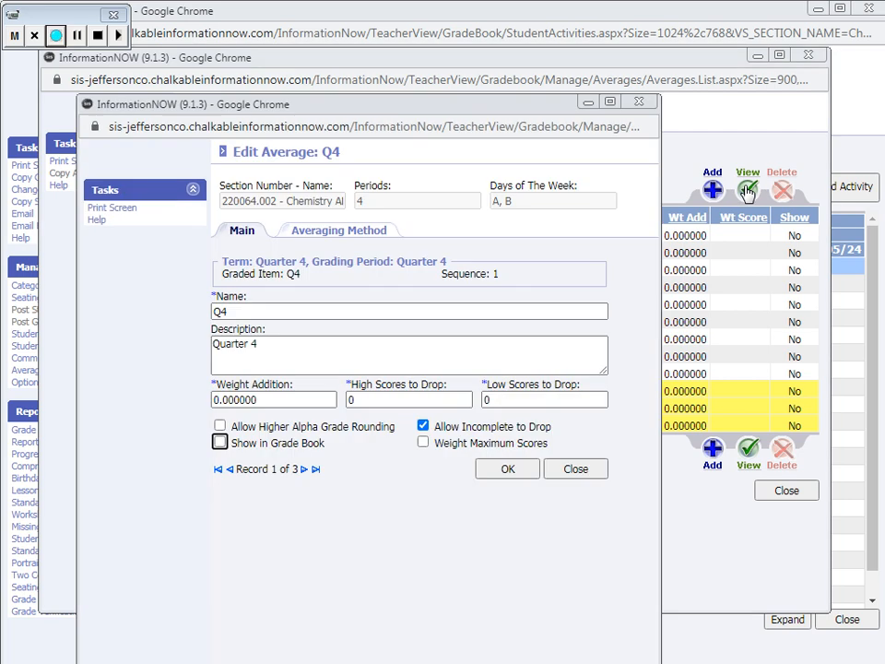
Set the Q4 average to a running average across terms with Quarter 3 as the starting term, and save it
left_click(324, 231)
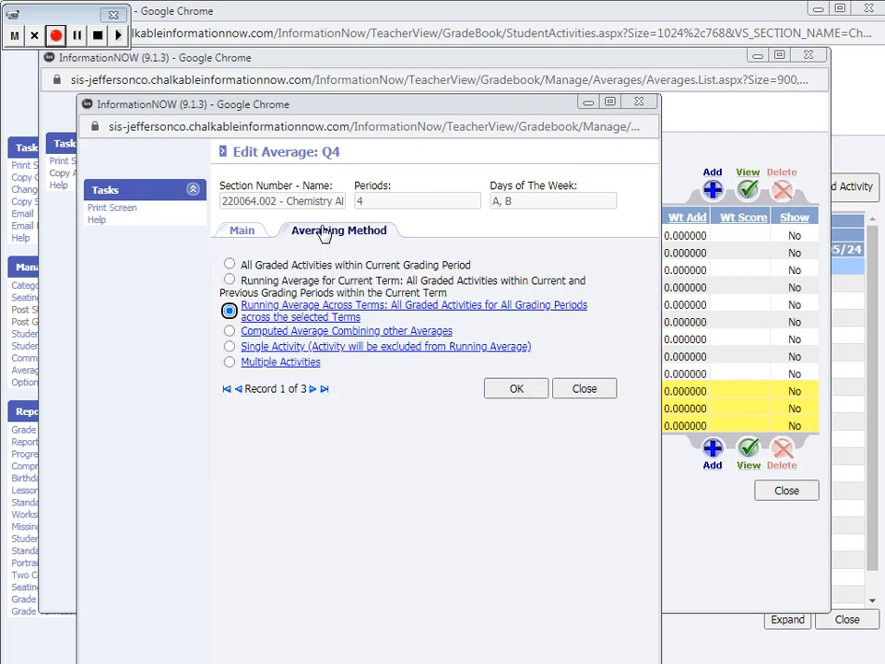
left_click(295, 315)
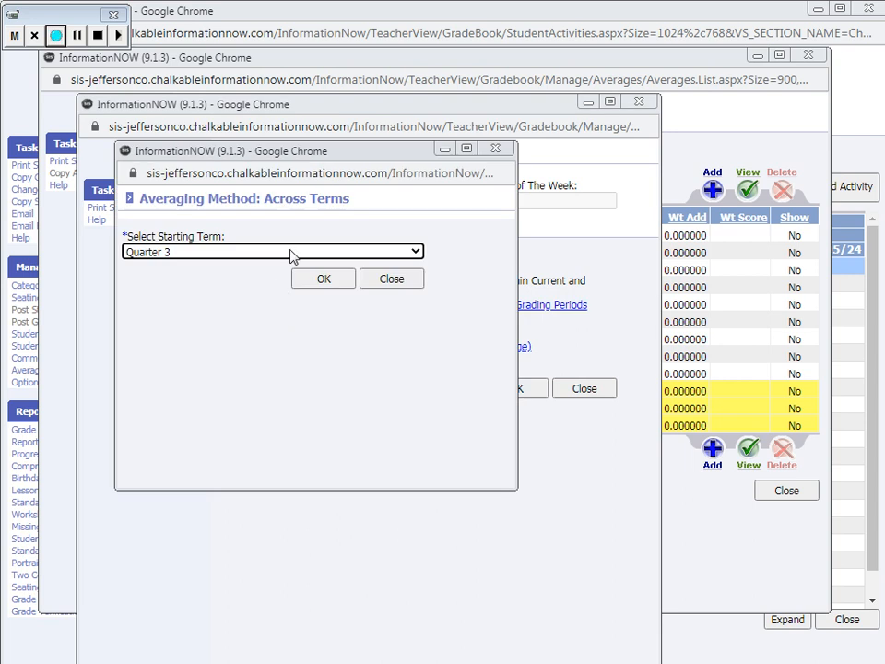
left_click(291, 252)
left_click(290, 253)
left_click(323, 279)
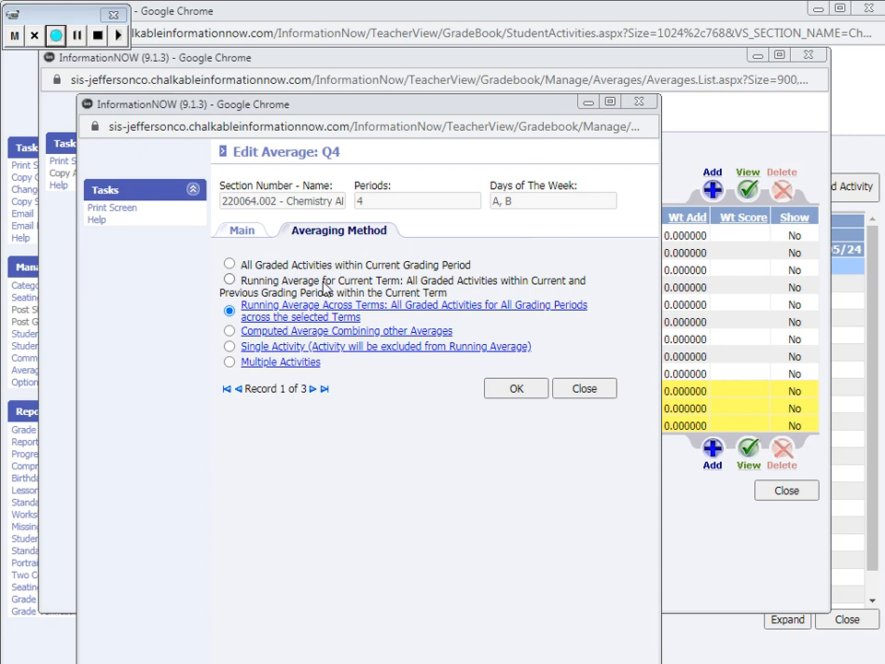
left_click(524, 391)
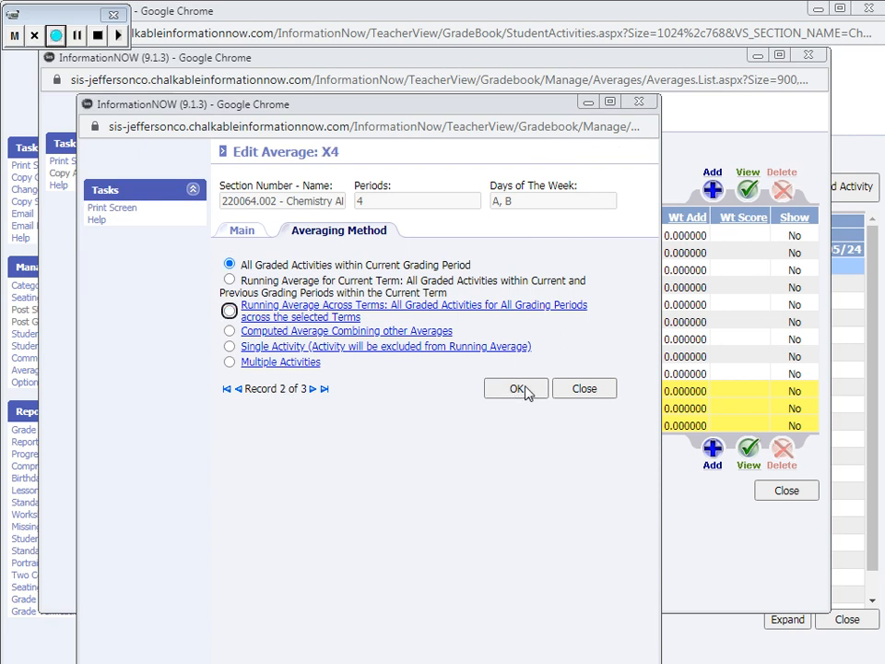
Set the X4 average to the single activity Final Exam and save it
left_click(386, 348)
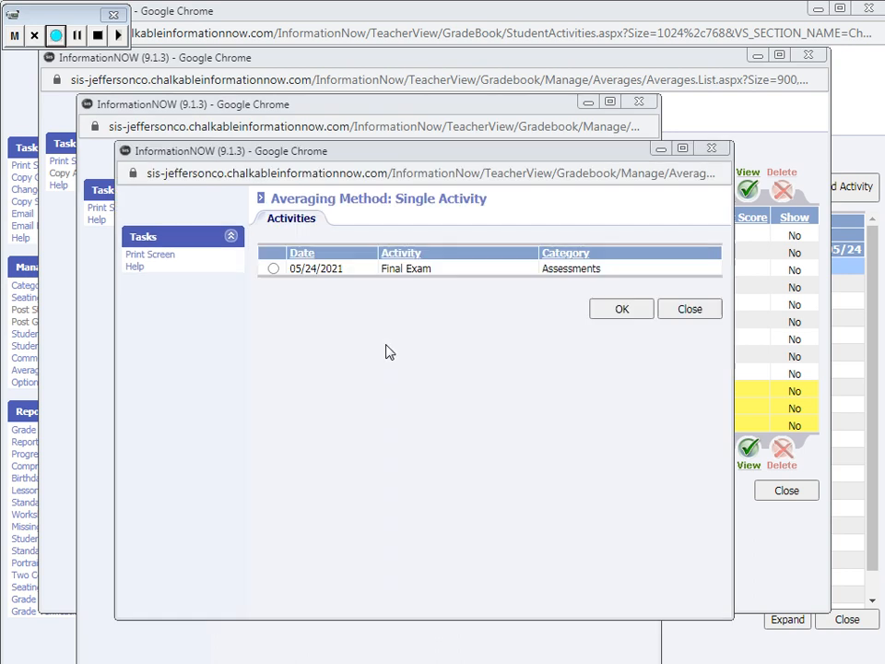
left_click(272, 268)
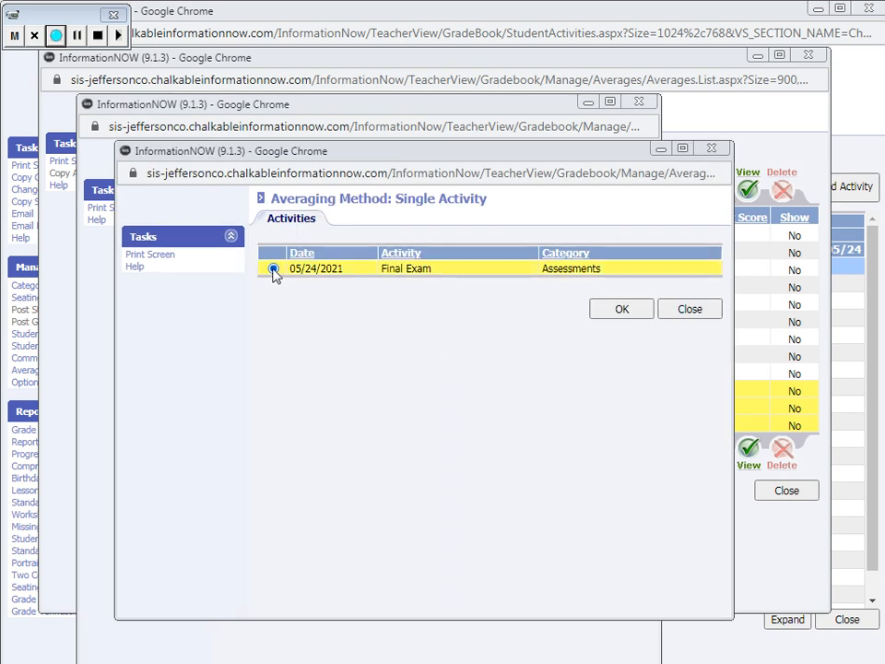
left_click(620, 310)
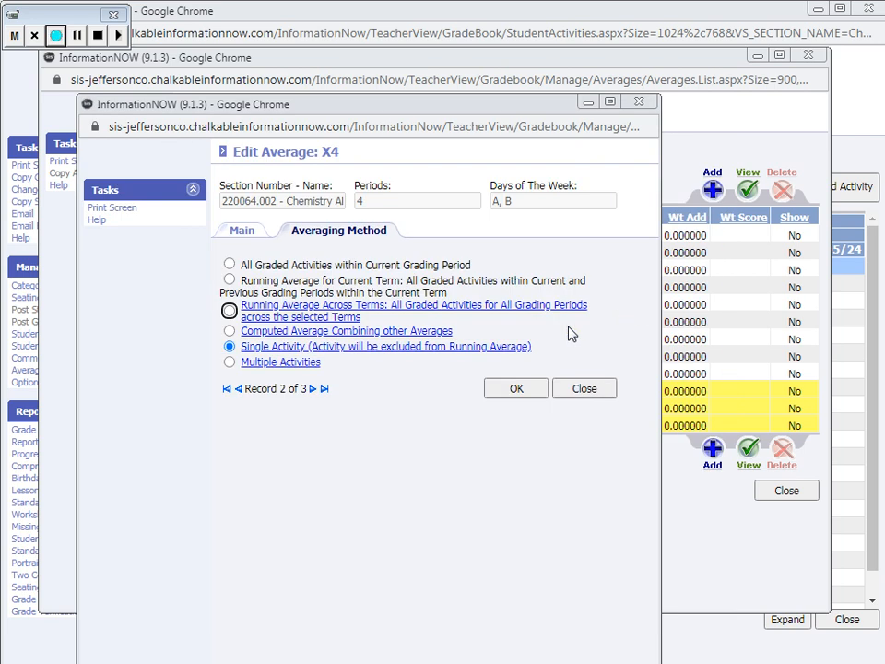
left_click(510, 391)
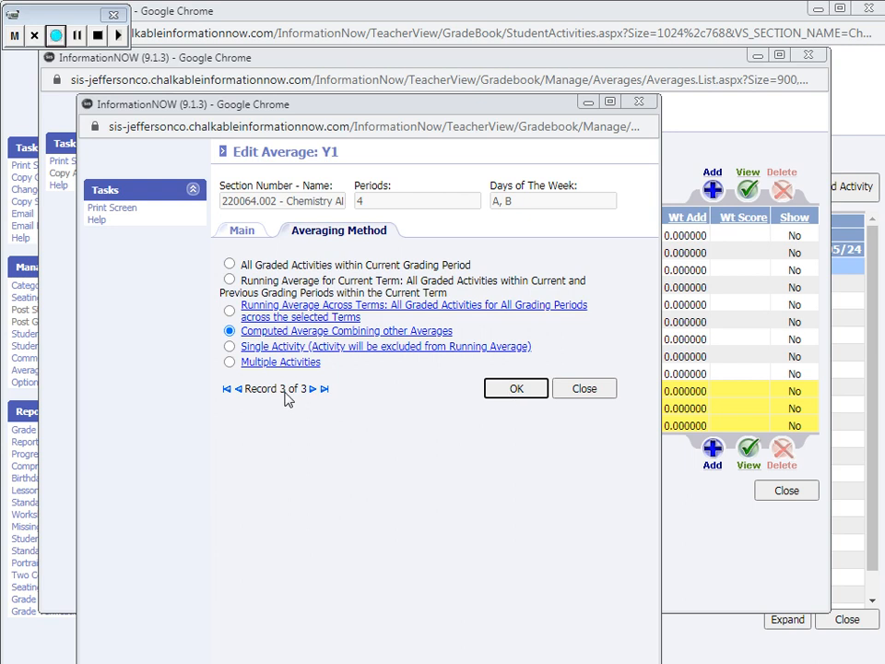
Save the Y1 average as a computed average of Q4 at 80% (100% exemption) and X4 at 20%, and close the Chemistry AP grade book
left_click(317, 334)
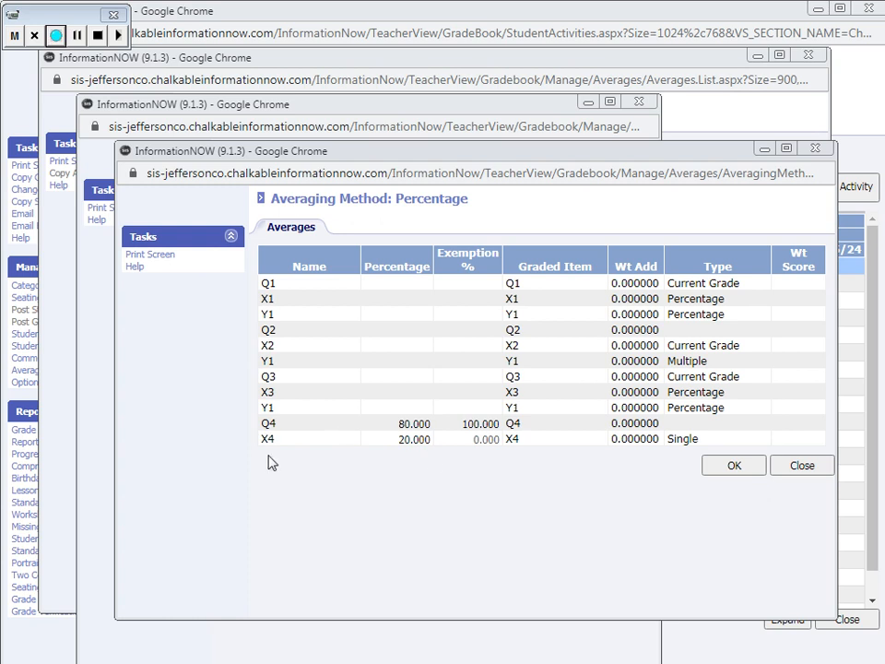
left_click(734, 466)
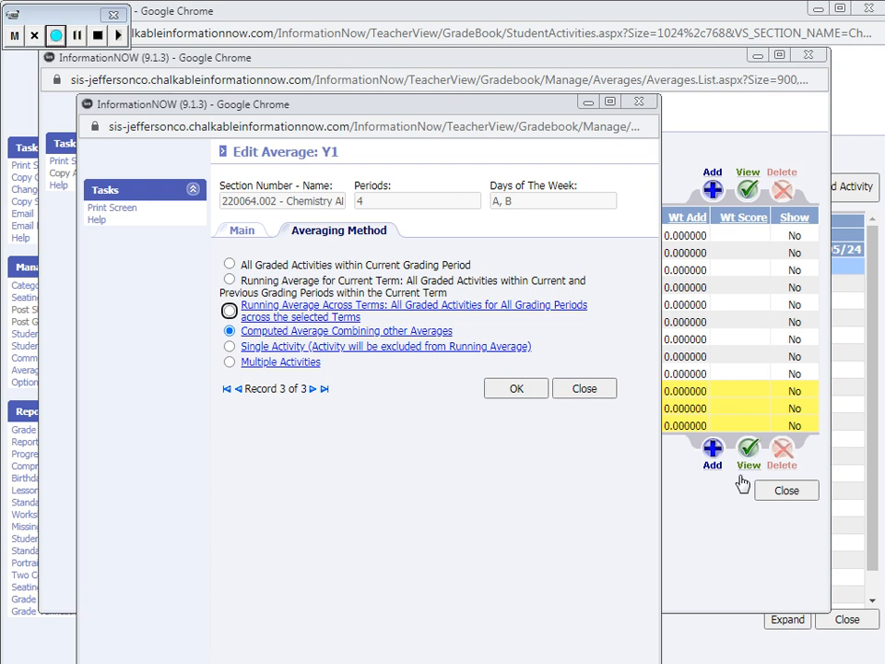
left_click(517, 388)
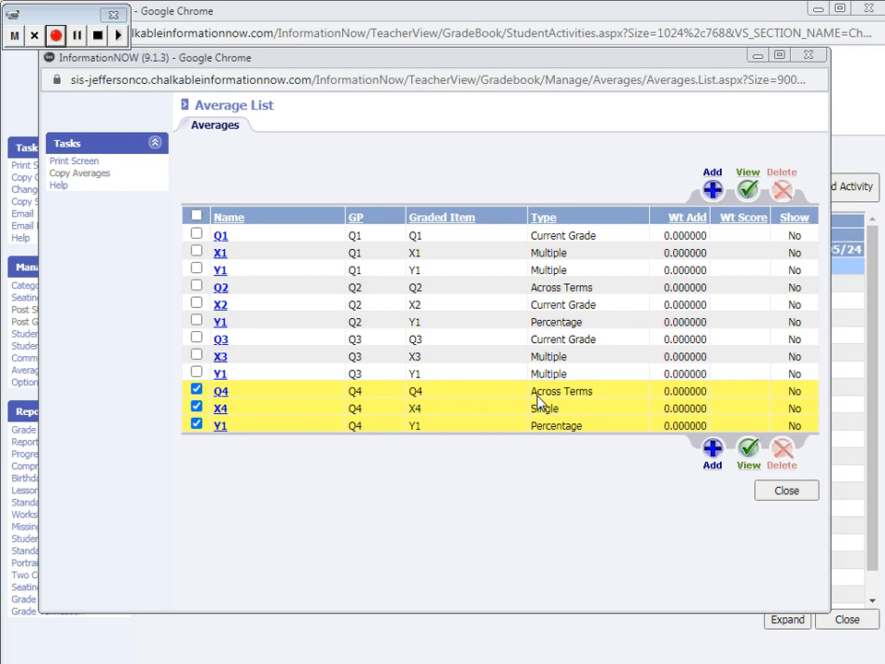
left_click(786, 491)
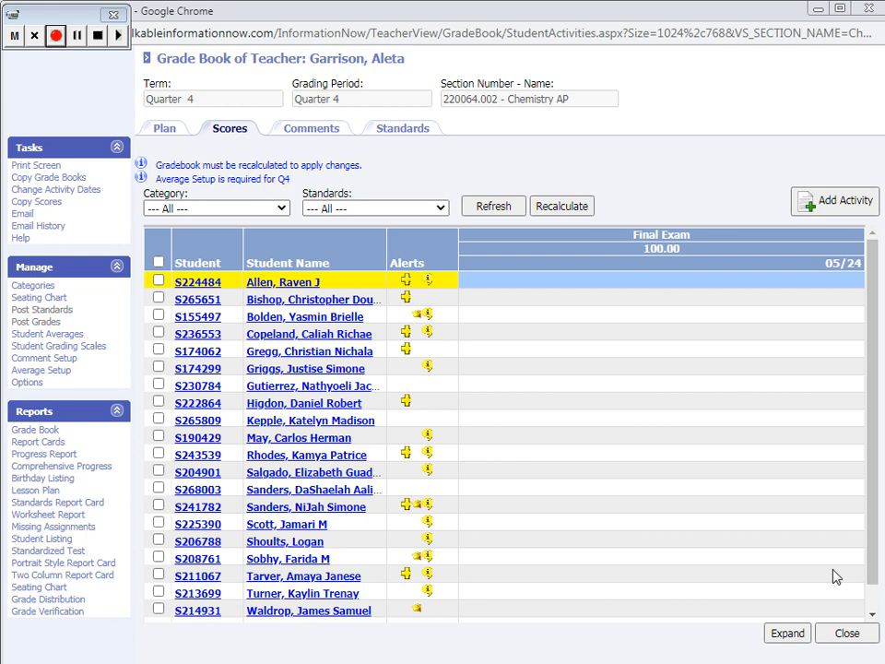
left_click(846, 632)
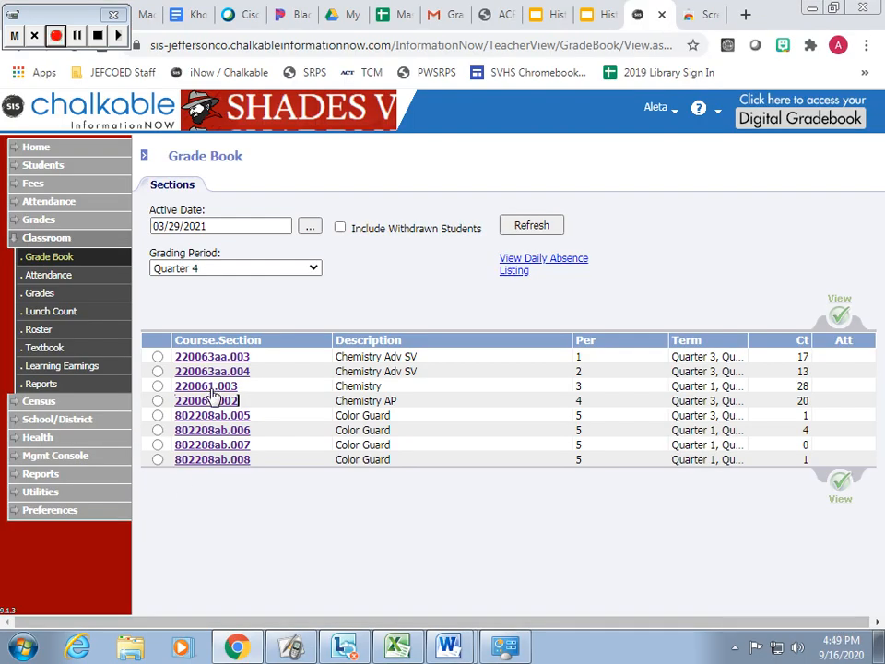
Open Chemistry section 220061.003, list its plan by grading period, and delete the 05/24/2021 Final Exam activity
left_click(211, 388)
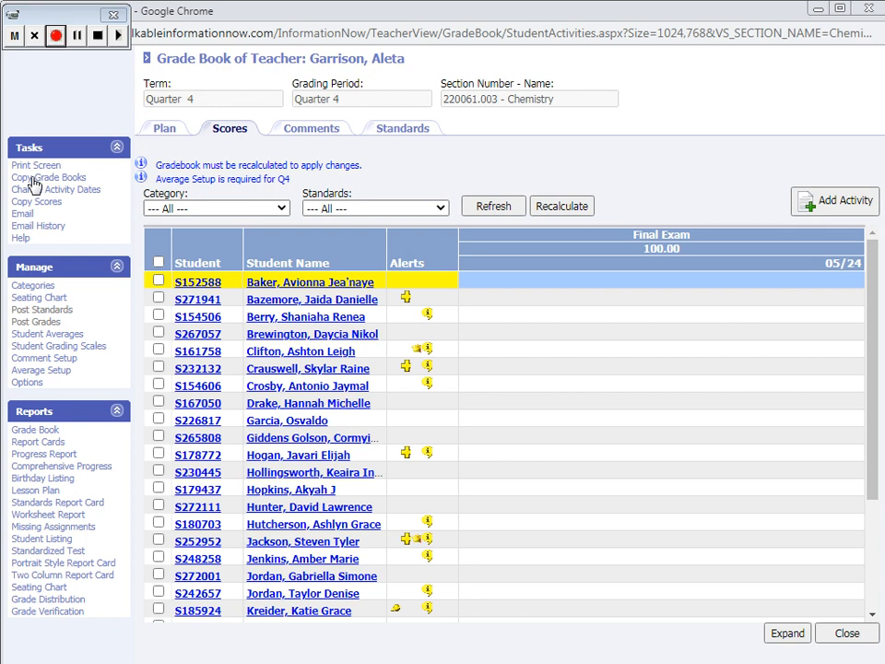
left_click(172, 135)
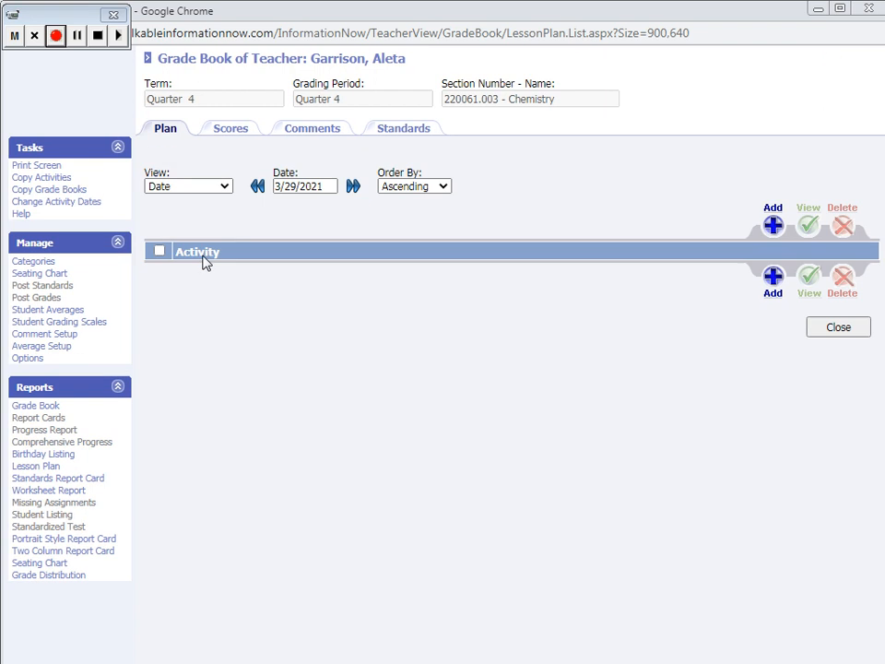
left_click(221, 185)
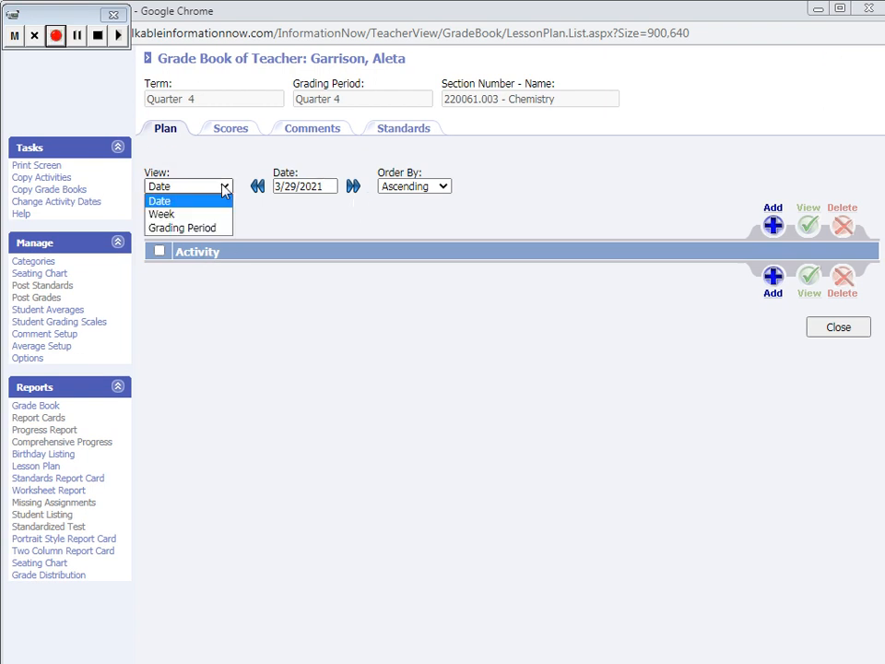
left_click(166, 227)
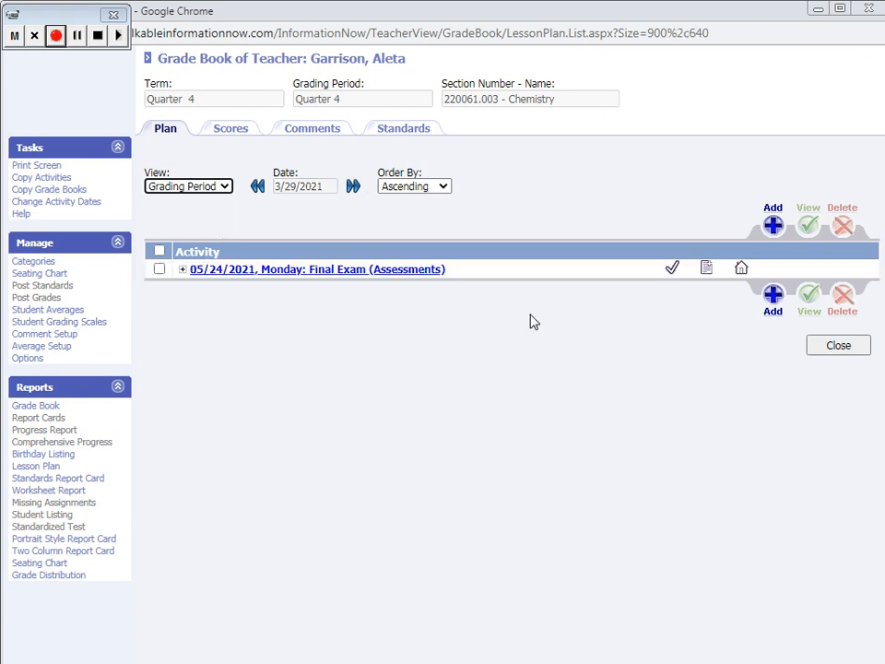
left_click(159, 268)
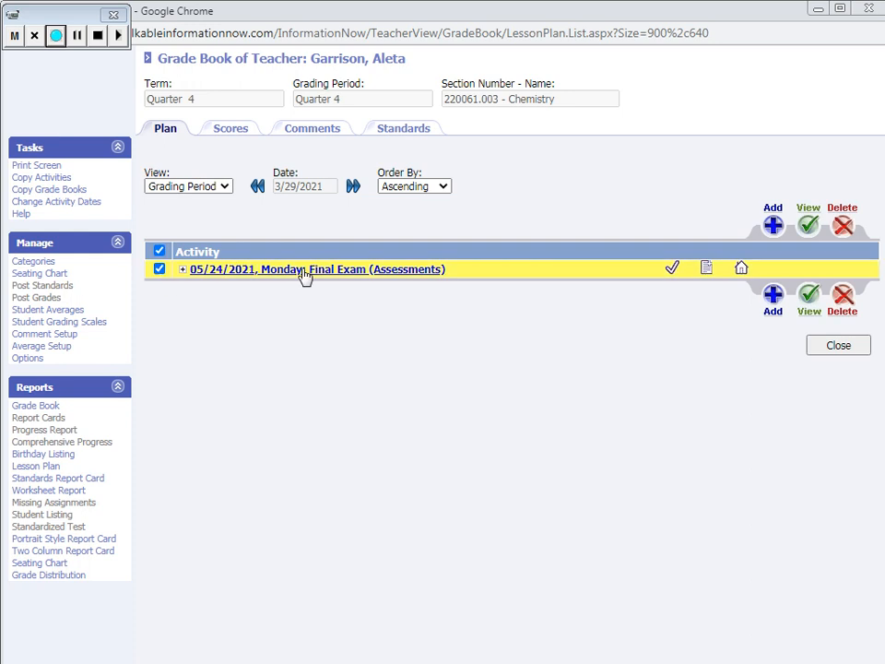
left_click(846, 305)
left_click(528, 167)
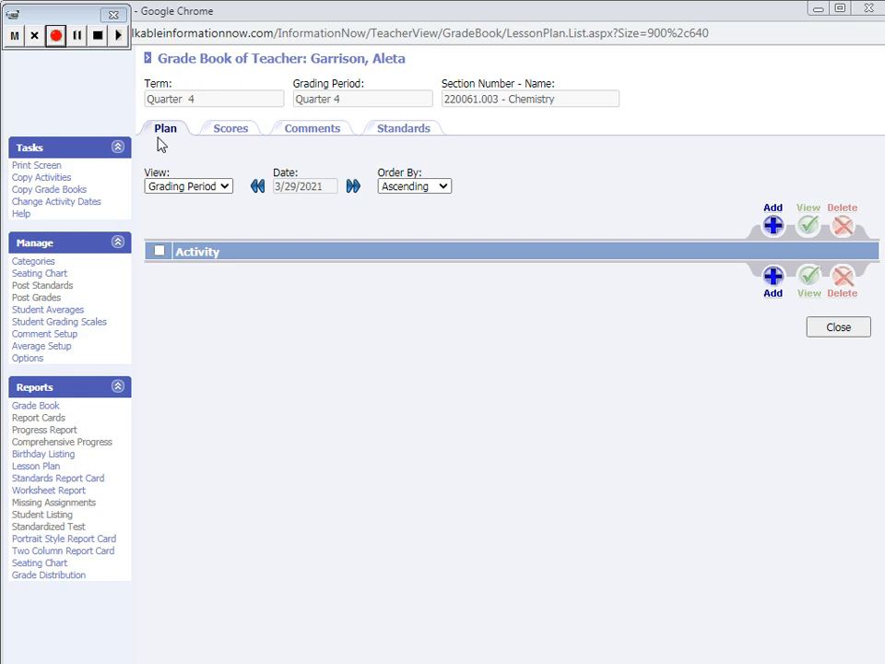
Copy the 05/24/2021 Final Exam activity from section 220064.002 Chemistry AP into 220061.003 Chemistry using the section start date, and refresh the scores
left_click(231, 132)
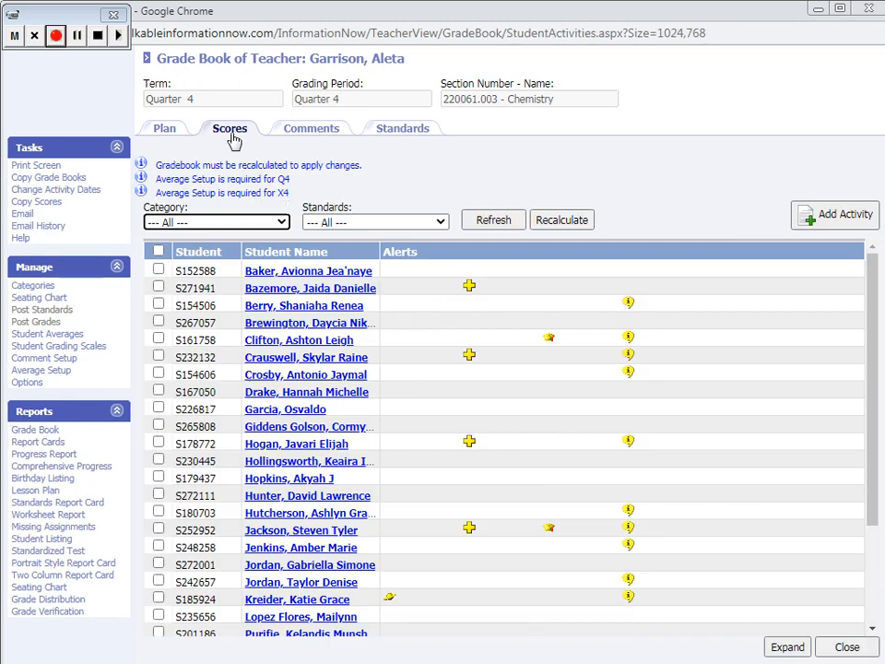
left_click(61, 178)
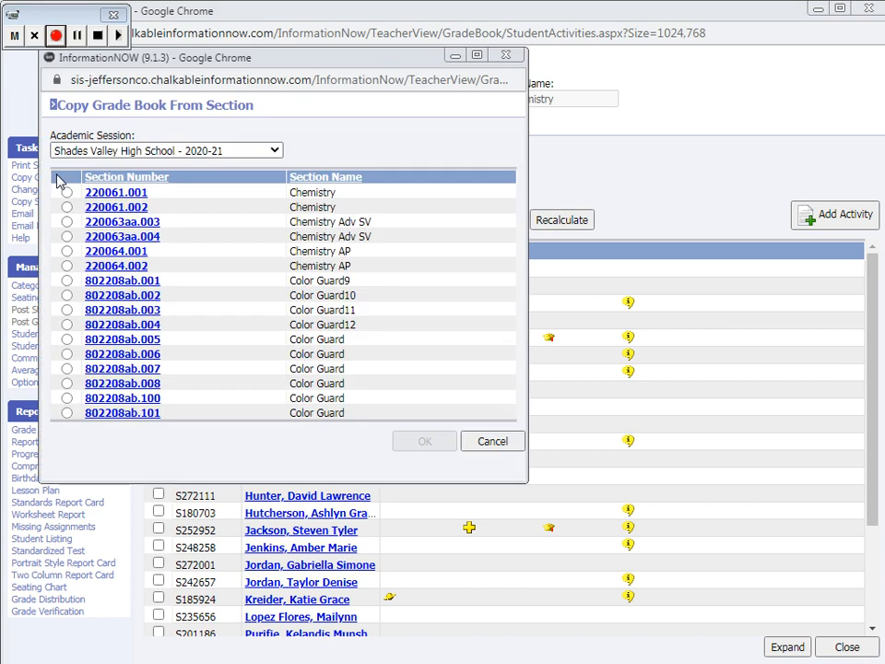
left_click(126, 267)
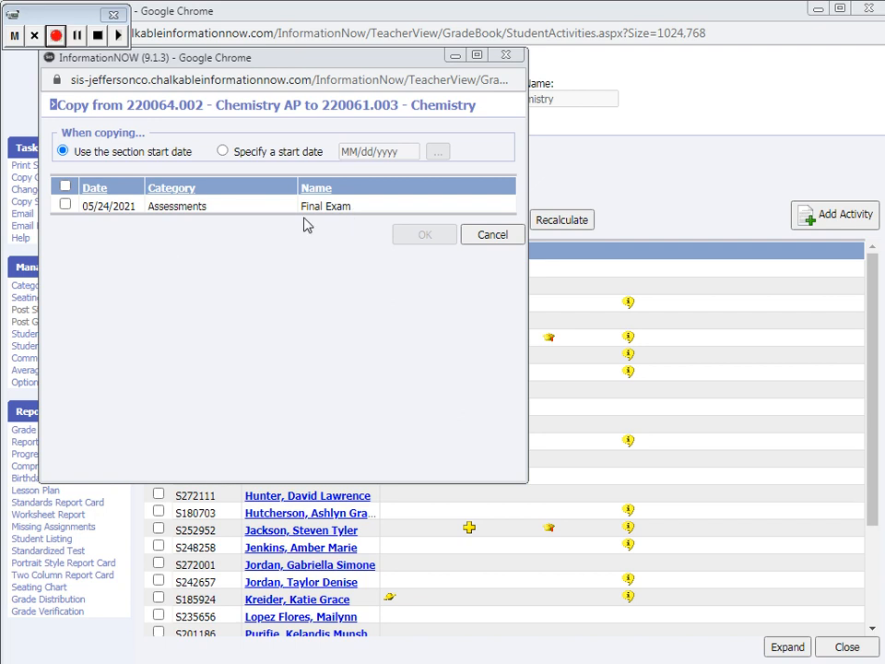
left_click(64, 203)
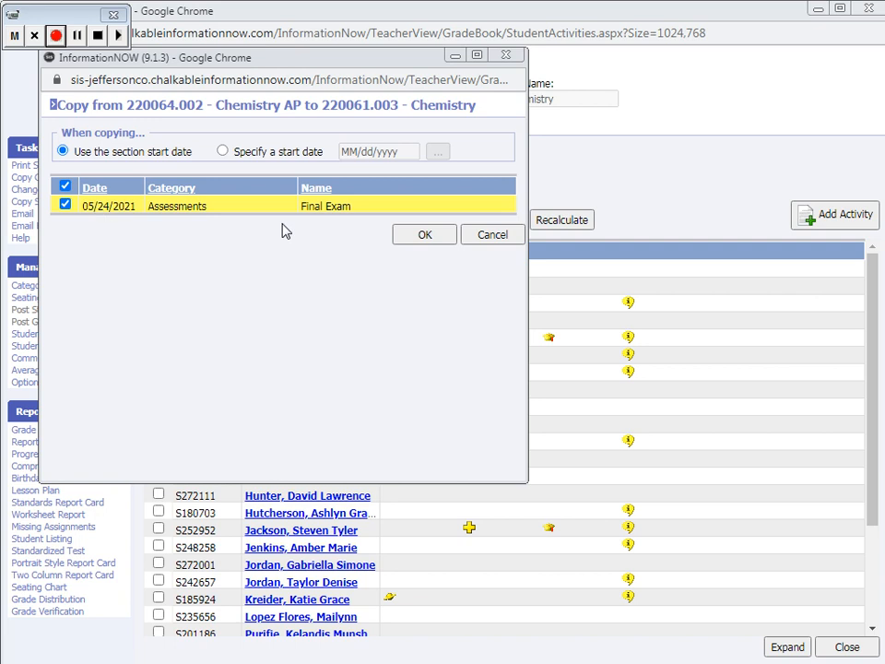
left_click(417, 235)
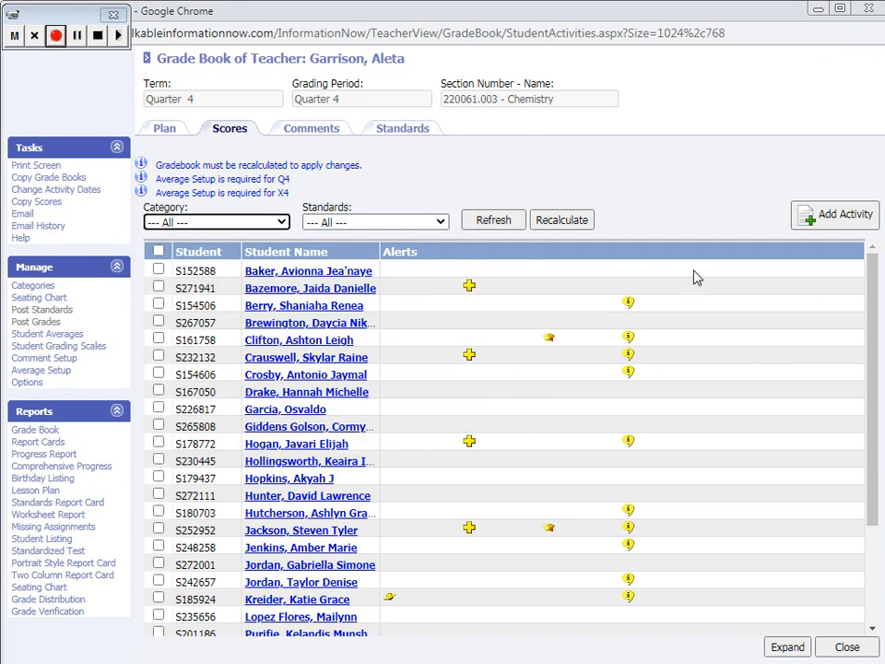
left_click(498, 223)
Close the grade book, refresh the section list, reopen Chemistry section 220061.003, and recalculate and refresh its scores
left_click(853, 648)
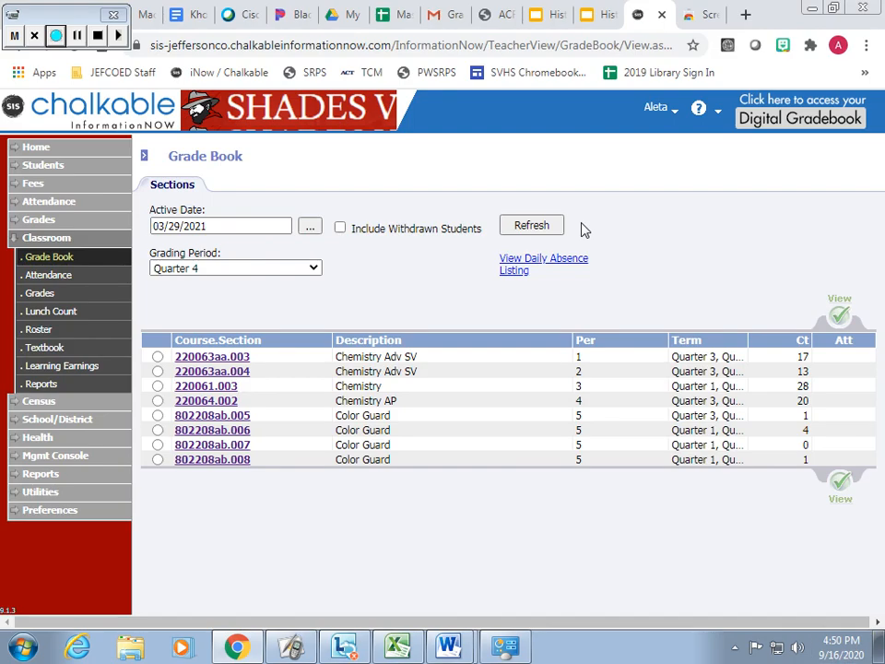
left_click(548, 228)
left_click(191, 387)
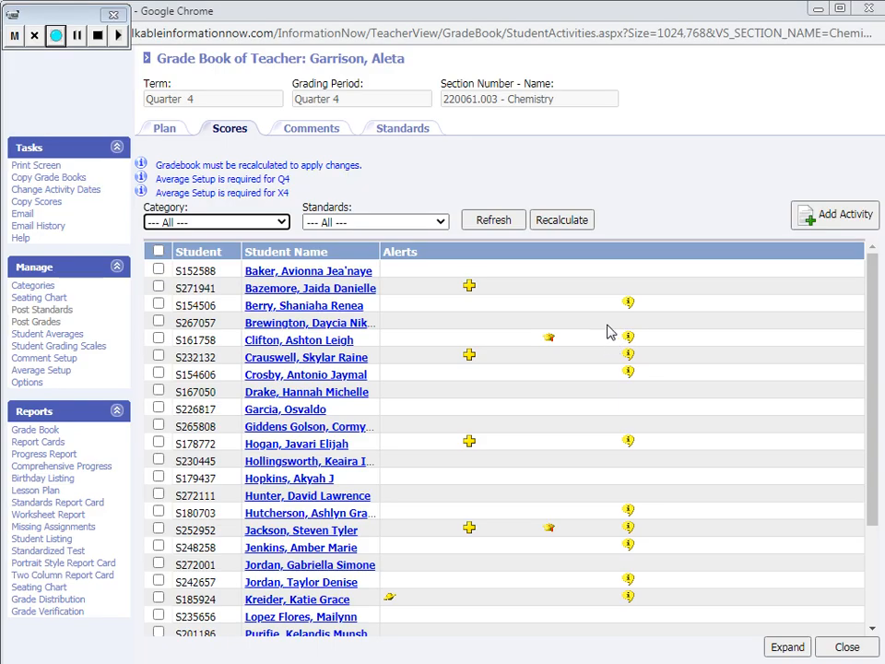
left_click(550, 226)
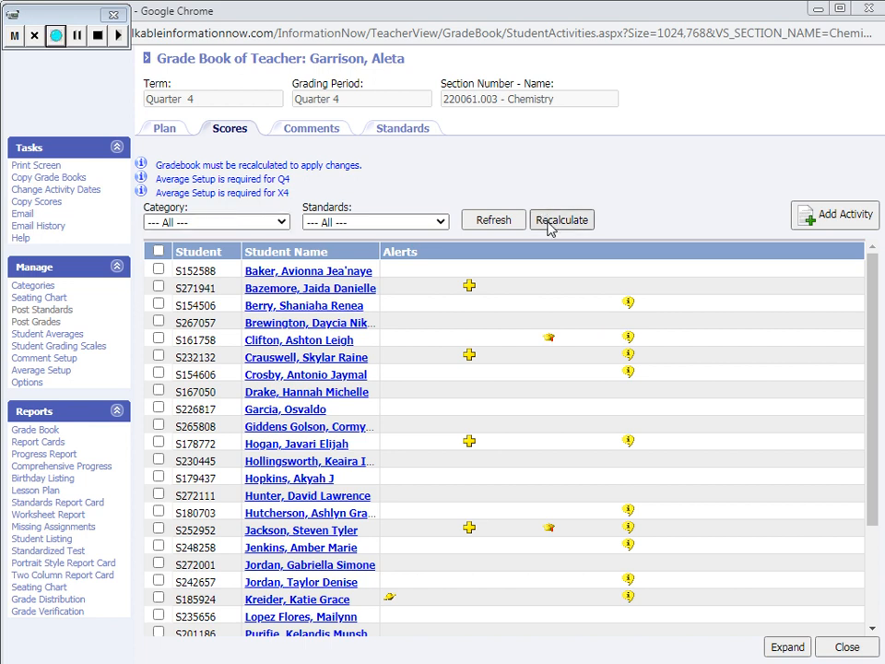
left_click(491, 222)
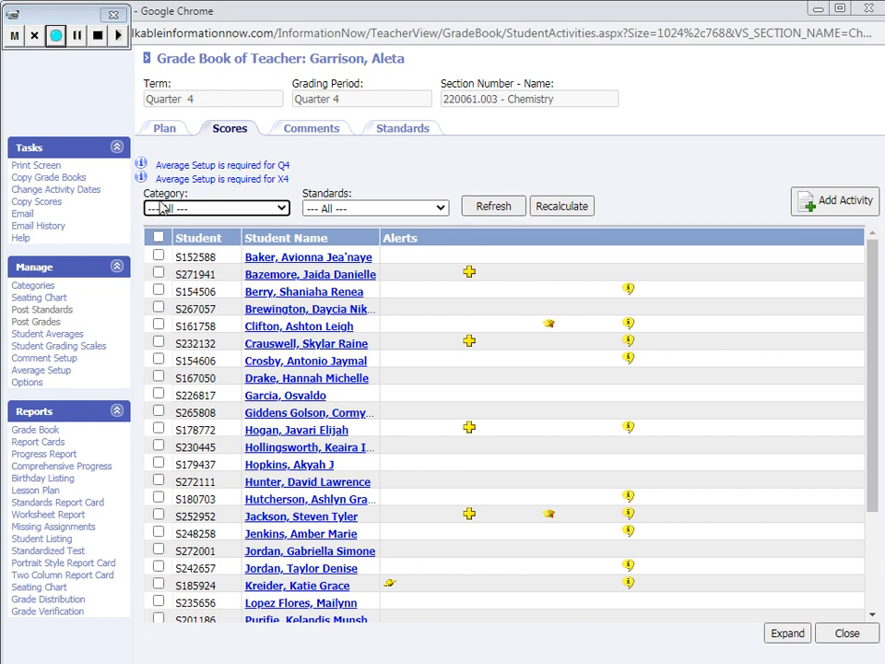
Copy the Final Exam activity from 220064.002 Chemistry AP into Chemistry 220061.003 once more, using the section start date
left_click(34, 178)
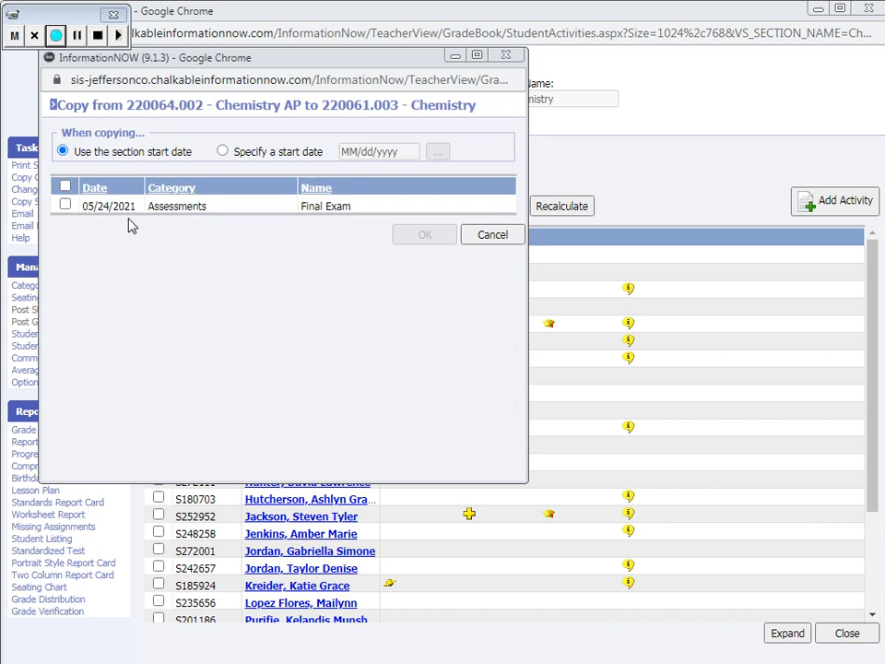
left_click(65, 206)
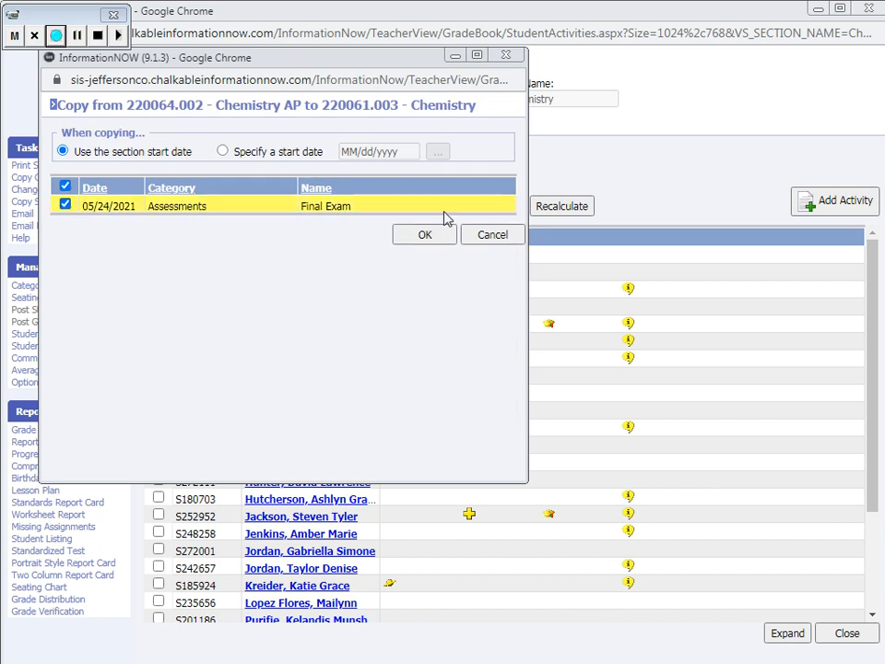
left_click(429, 240)
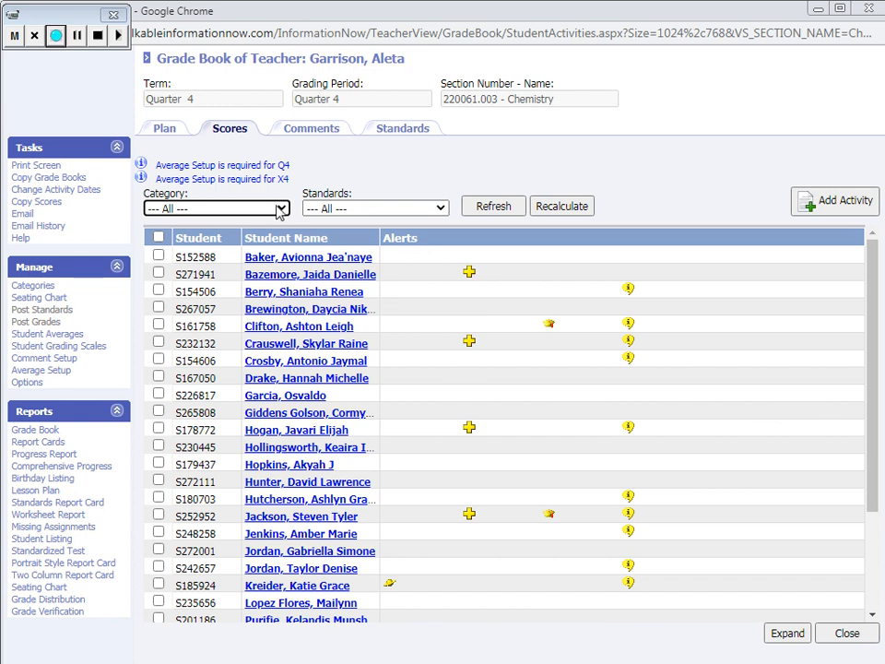
left_click(279, 207)
left_click(279, 208)
Open the average setup for Chemistry 220061.003 and bring up the Q2, Q3, Q4, X4 and fourth-quarter Y1 averages for editing
left_click(28, 371)
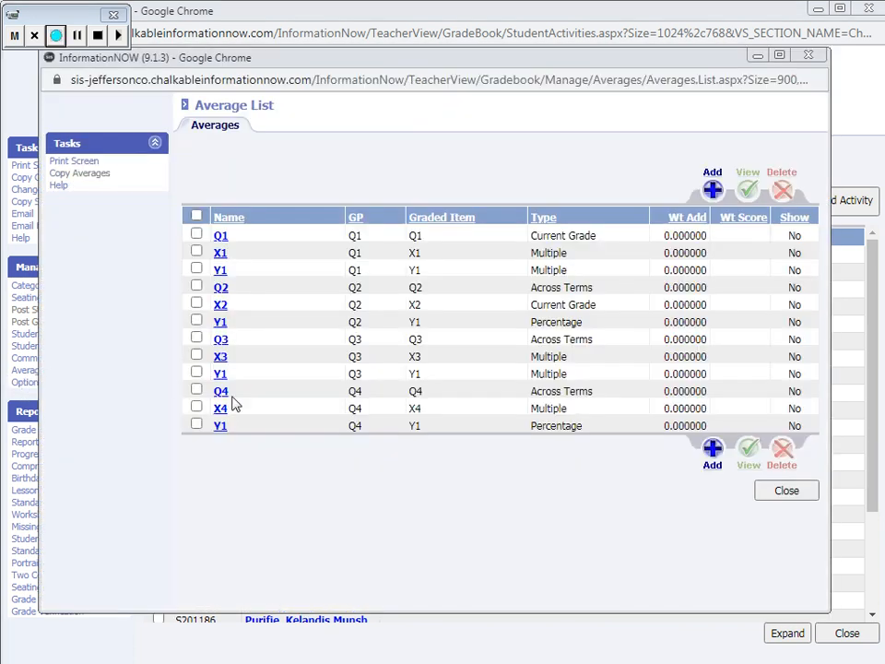
left_click(197, 288)
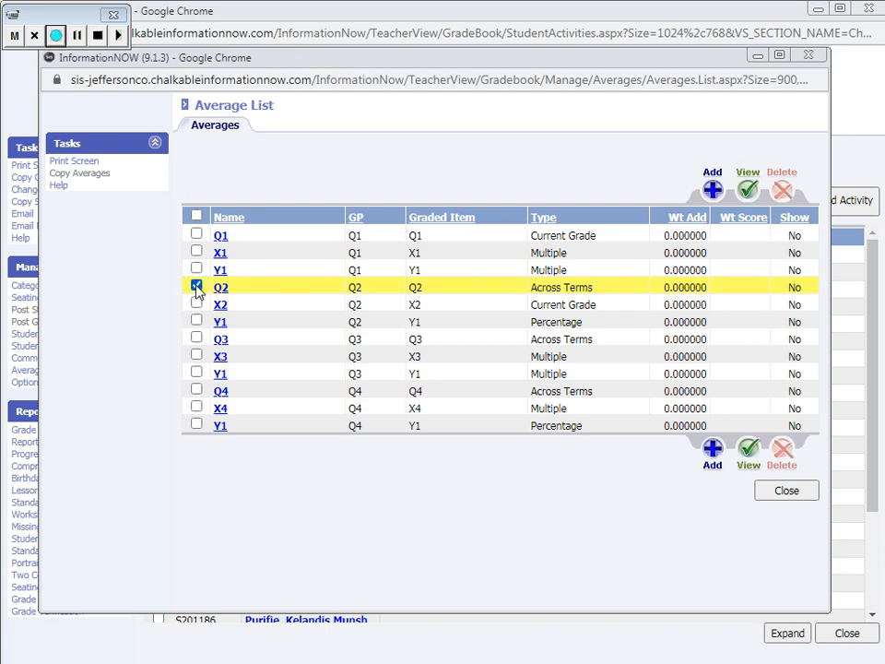
left_click(198, 339)
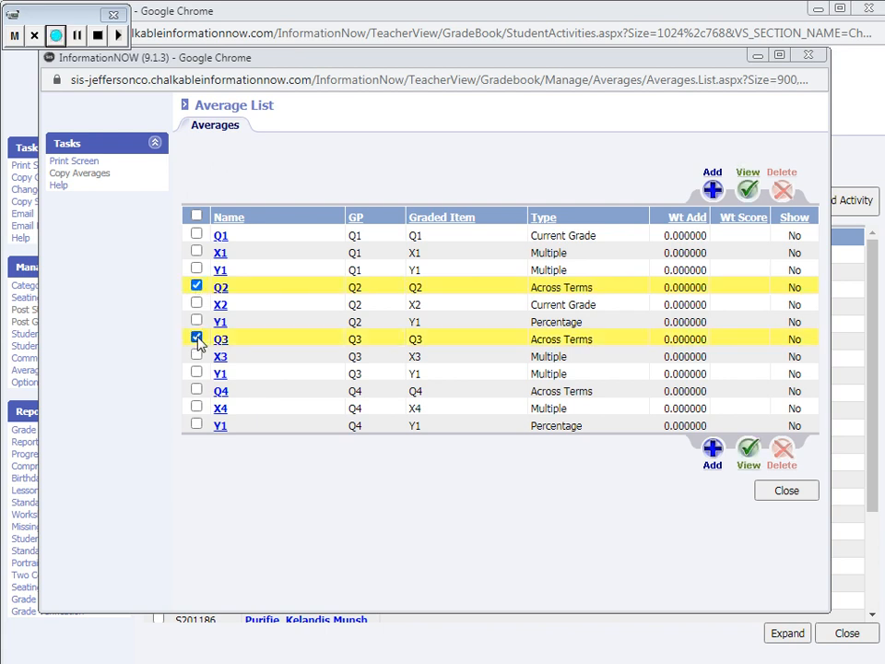
left_click(196, 391)
left_click(197, 407)
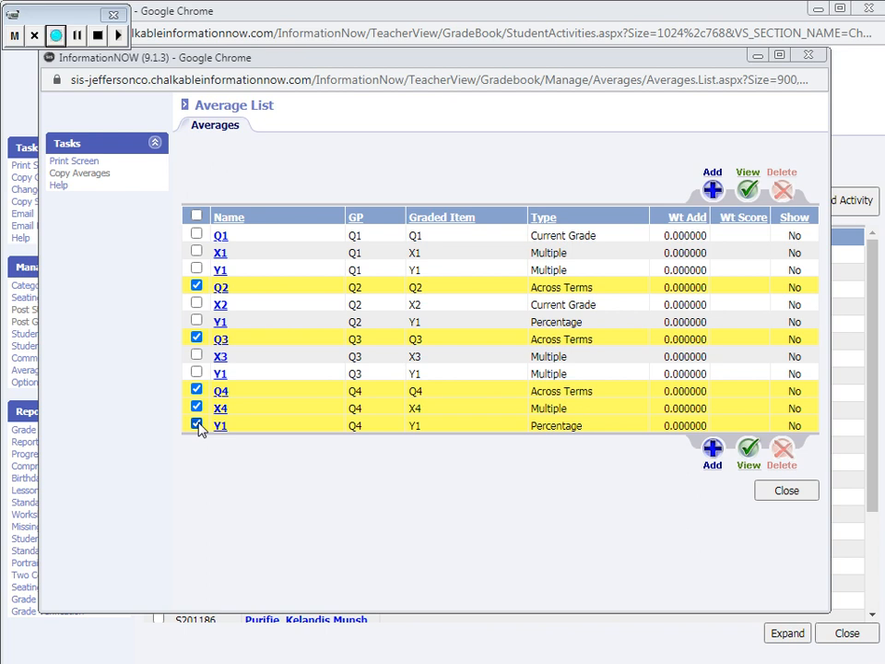
left_click(748, 193)
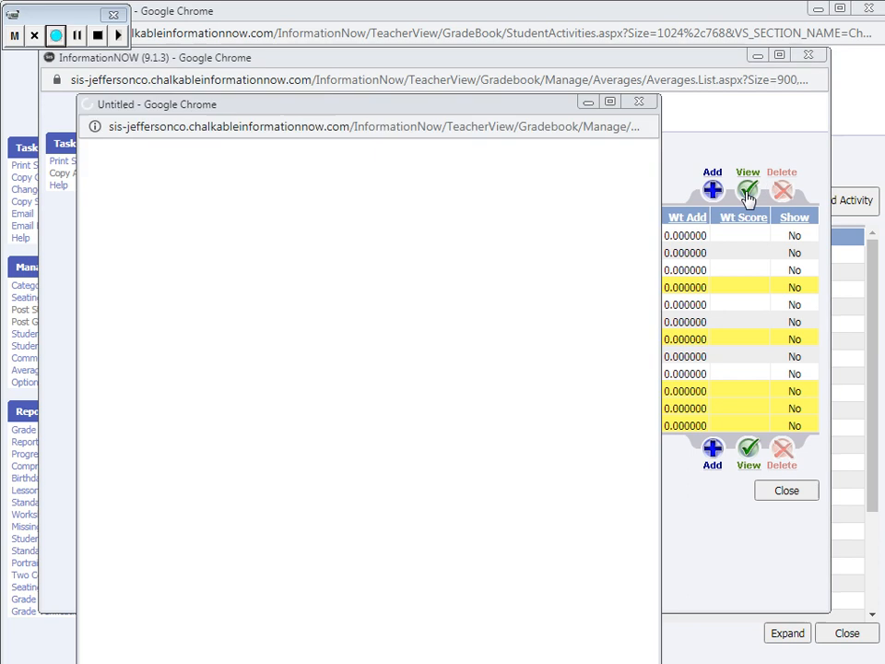
left_click(748, 197)
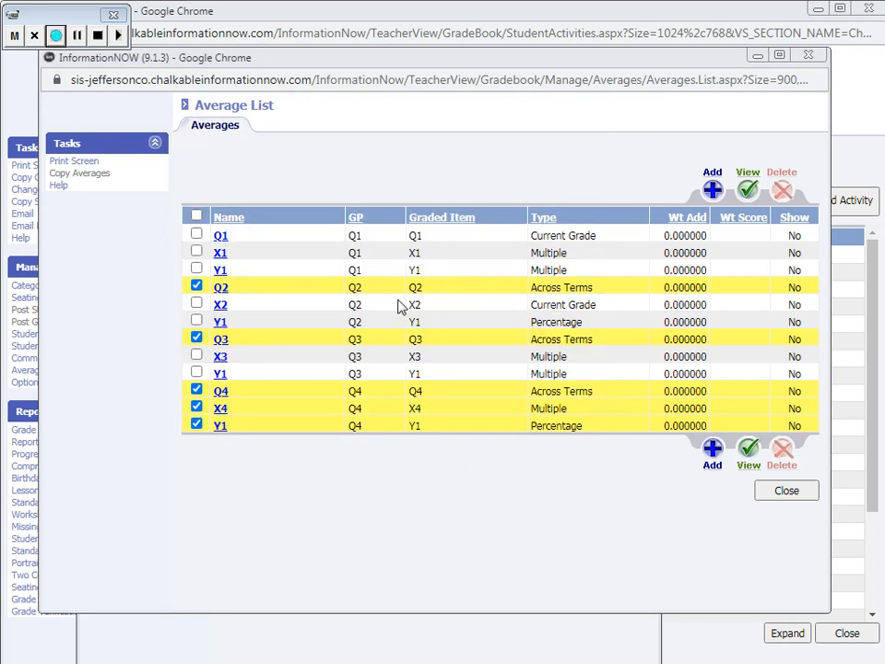
left_click(336, 645)
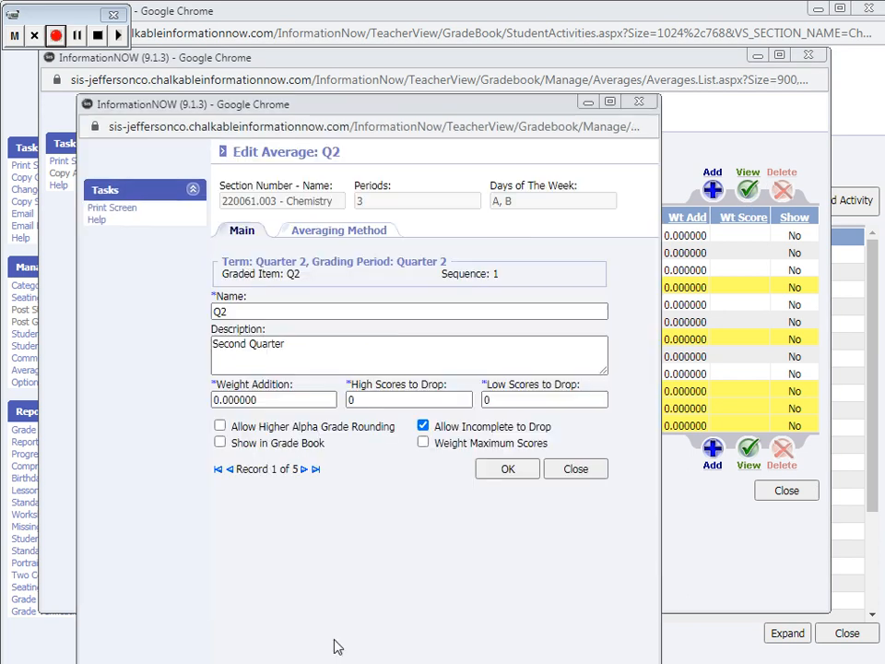
Set the Q2 average to a running average across terms with Quarter 1 as the starting term, and save it
left_click(334, 233)
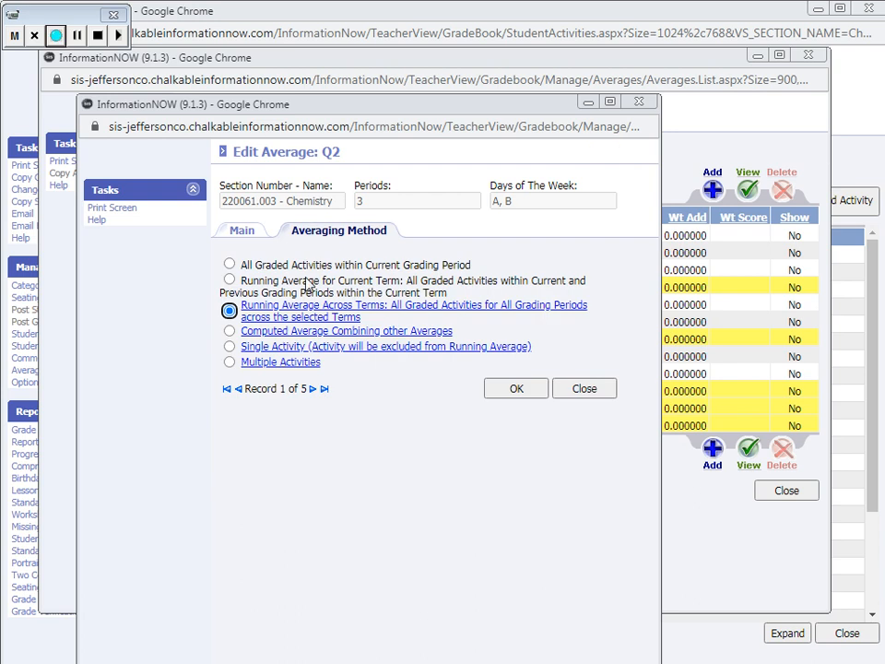
left_click(296, 311)
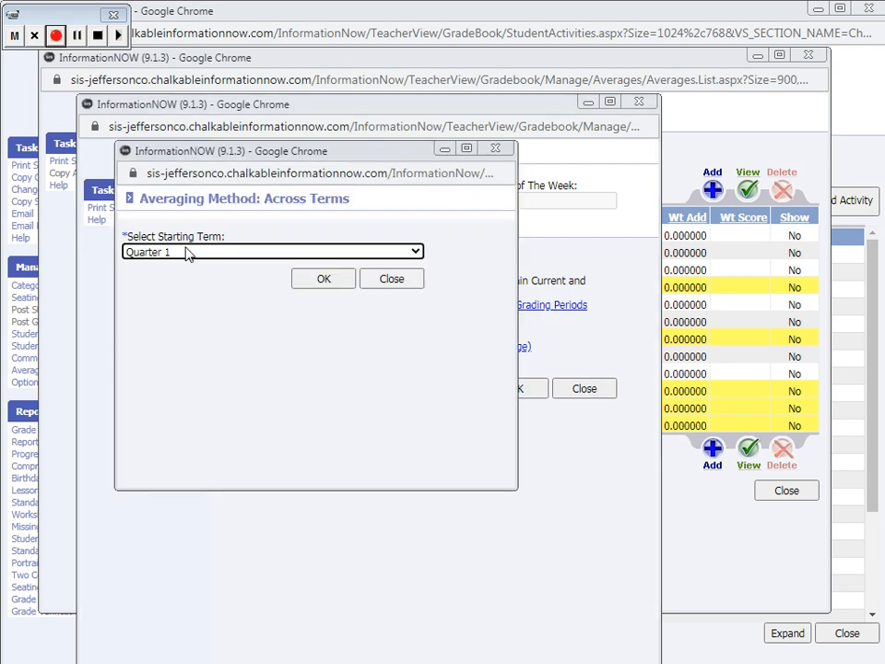
left_click(327, 280)
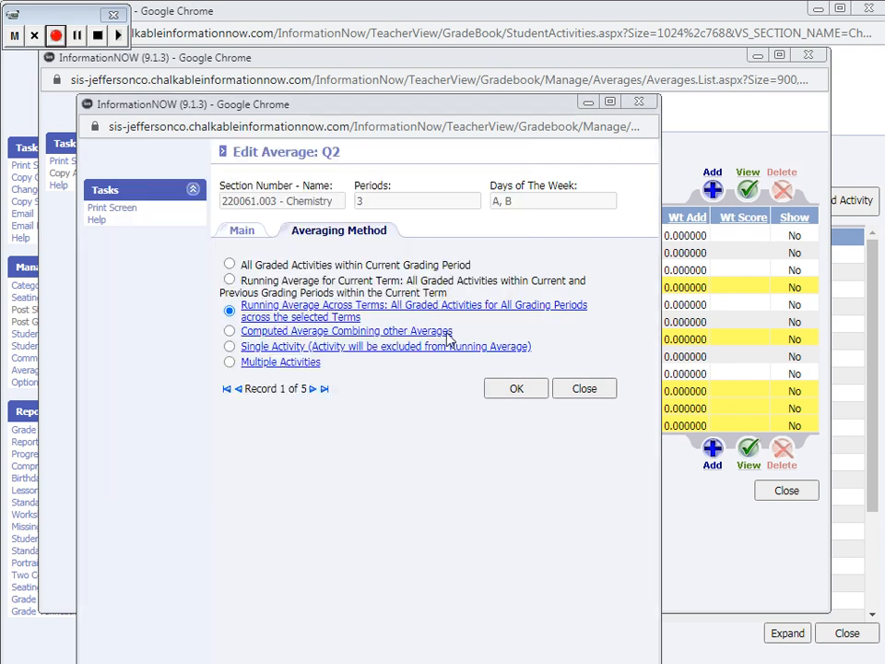
left_click(533, 395)
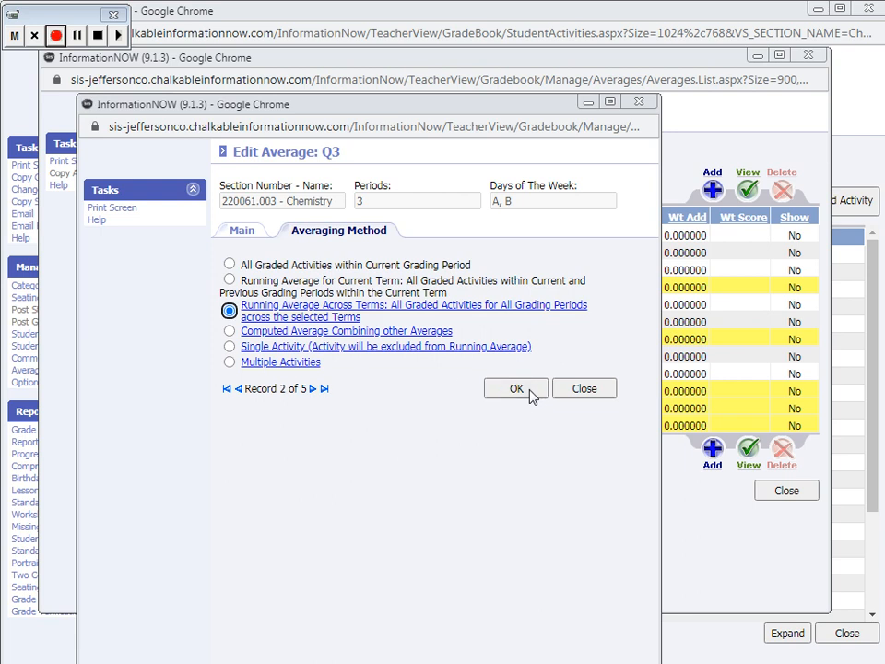
Set the Q3 average to a running average across terms starting from Quarter 1, and save it
left_click(354, 305)
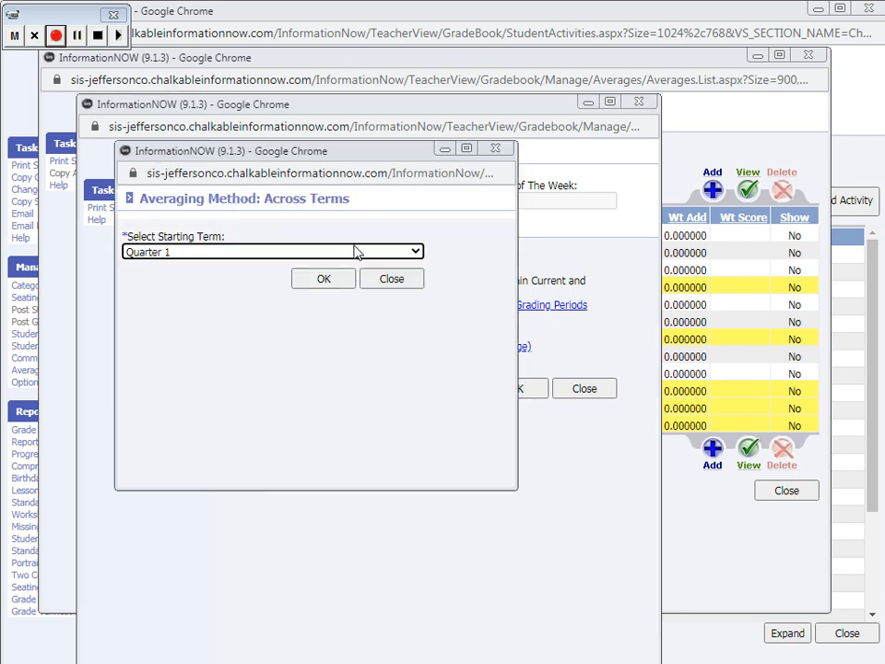
left_click(358, 251)
left_click(354, 268)
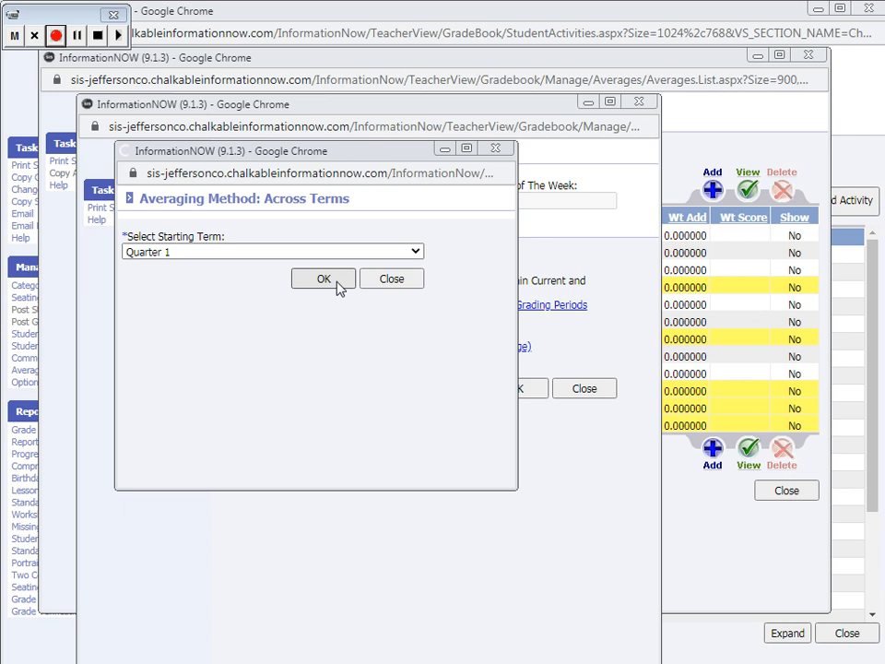
left_click(337, 284)
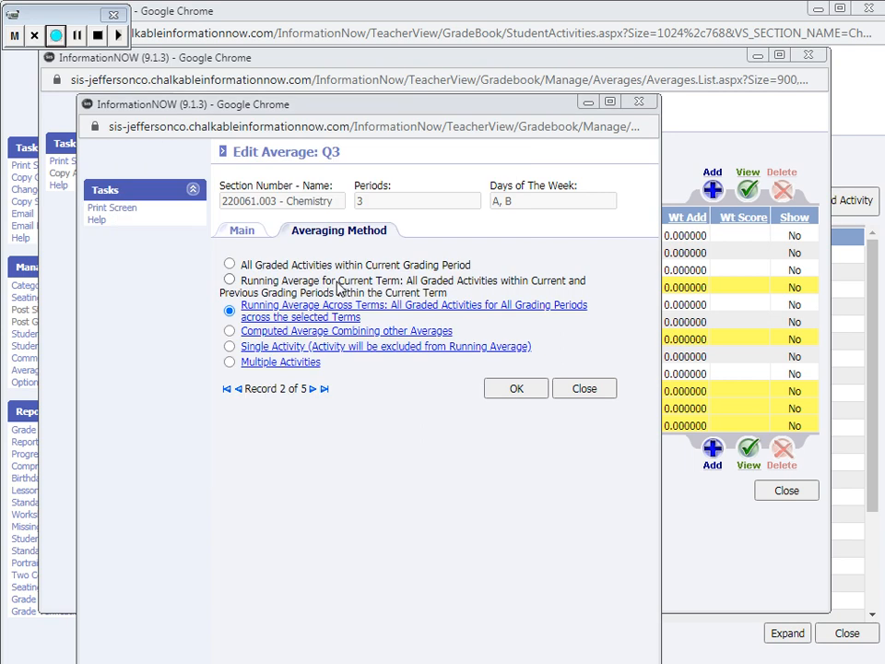
left_click(531, 395)
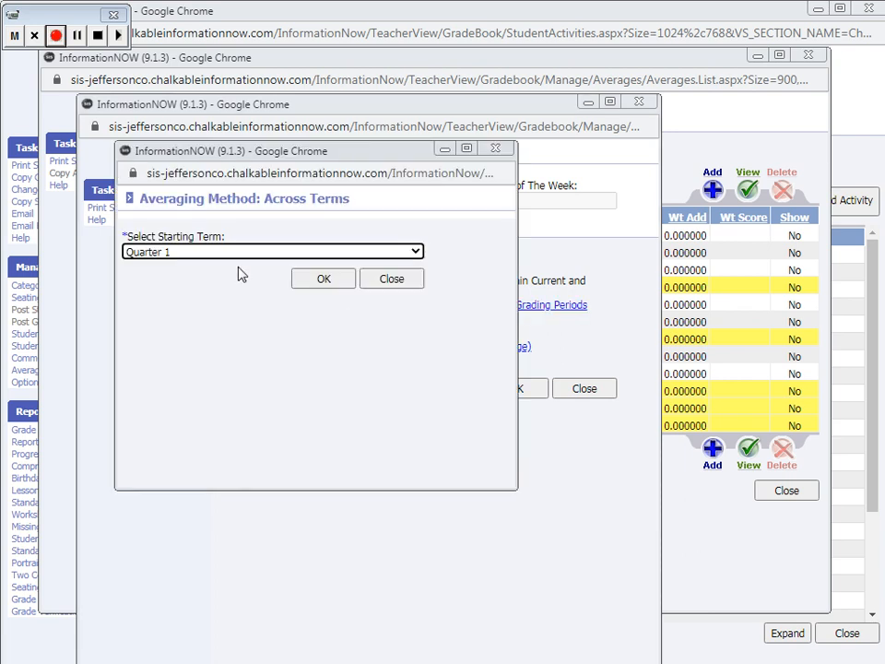
Set the Q4 average's running average across terms to start from Quarter 1, and save it
left_click(334, 280)
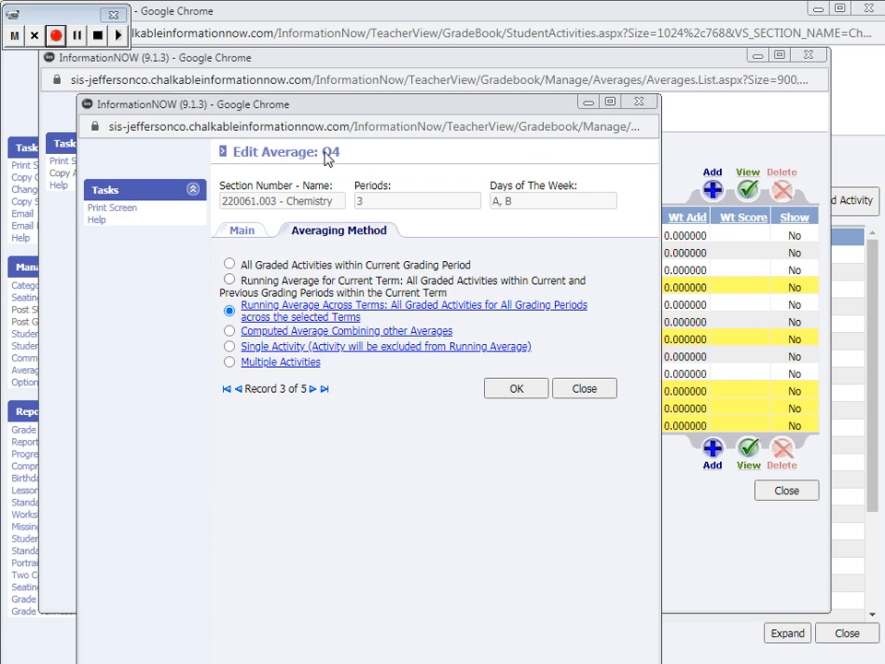
left_click_drag(324, 152, 357, 152)
left_click(493, 297)
left_click(509, 388)
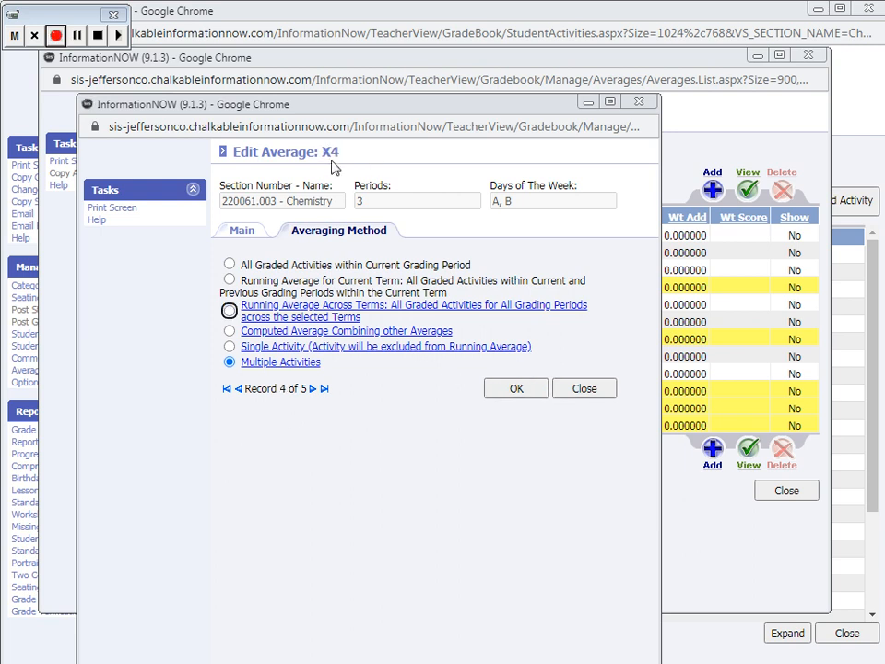
Try to set the X4 average to a single activity, discard the unsaved change, and close the average list
left_click(290, 346)
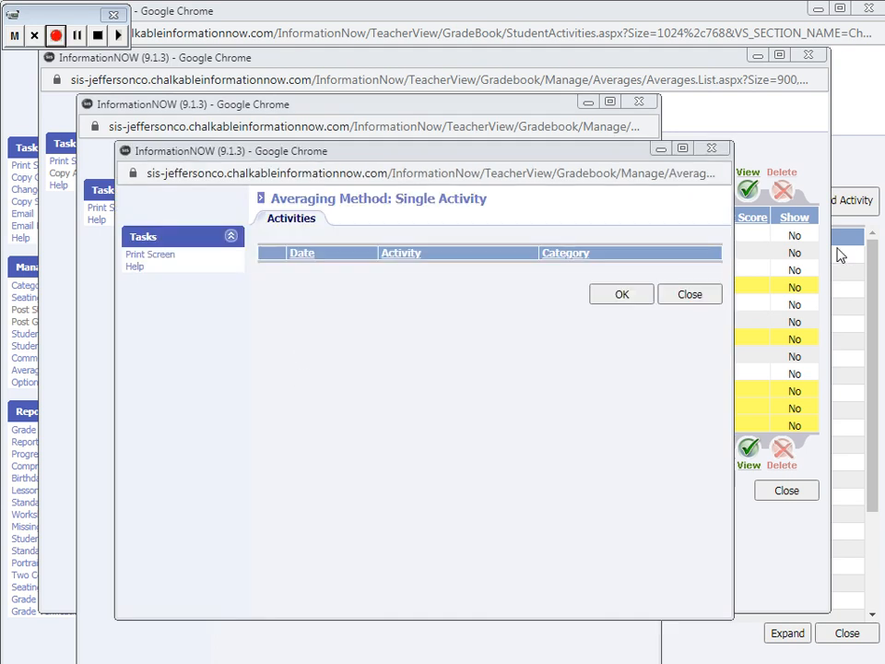
left_click(692, 294)
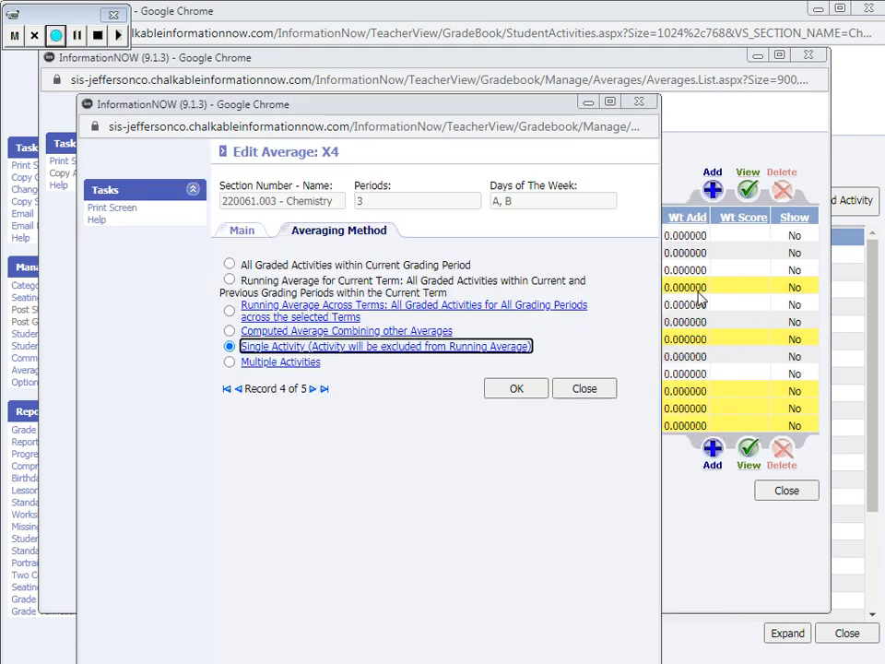
left_click(601, 389)
left_click(452, 314)
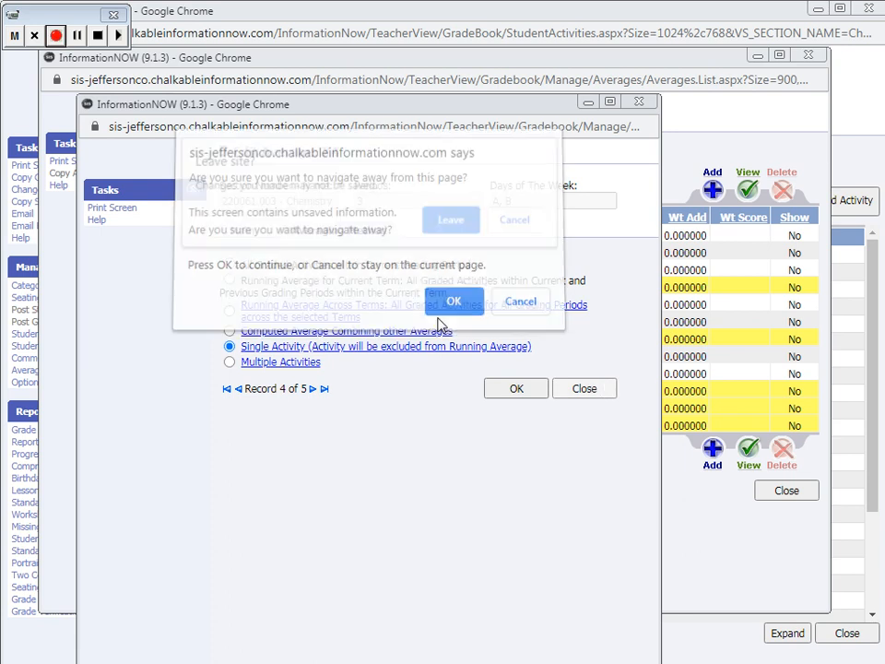
left_click(457, 222)
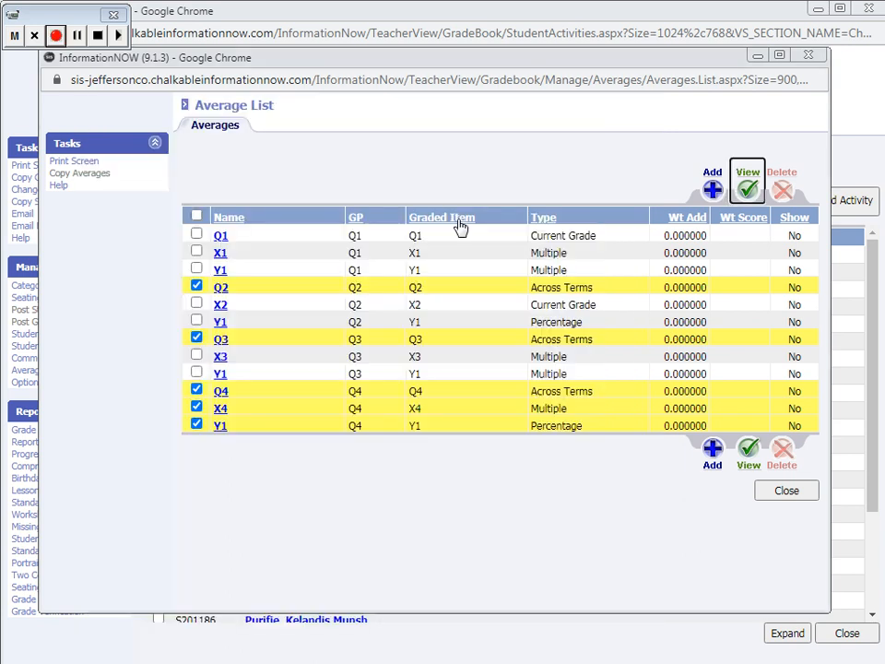
left_click(788, 490)
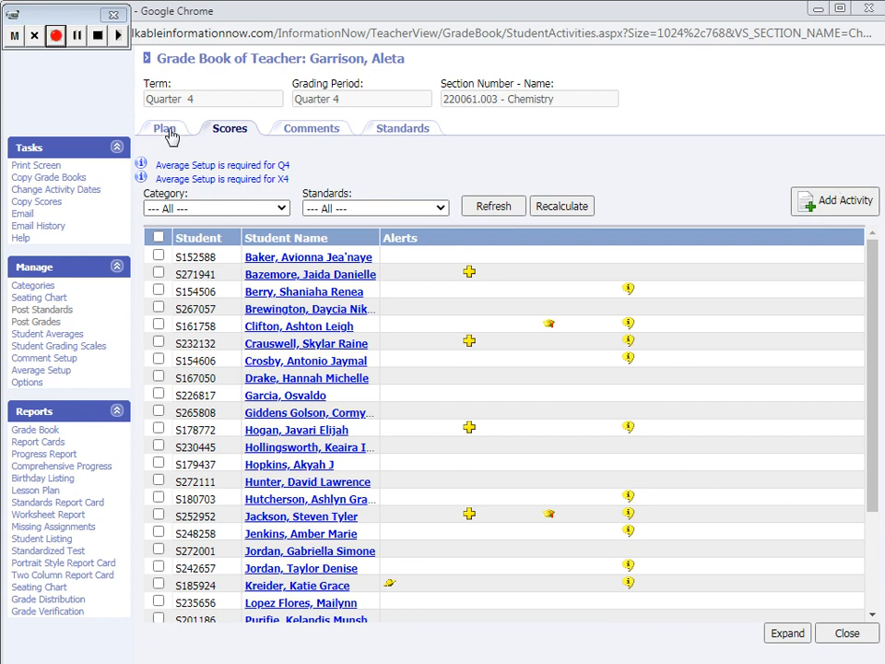
Try to copy the Final Exam activity from section 220064.002 Chemistry AP into this grade book using the section start date
left_click(27, 178)
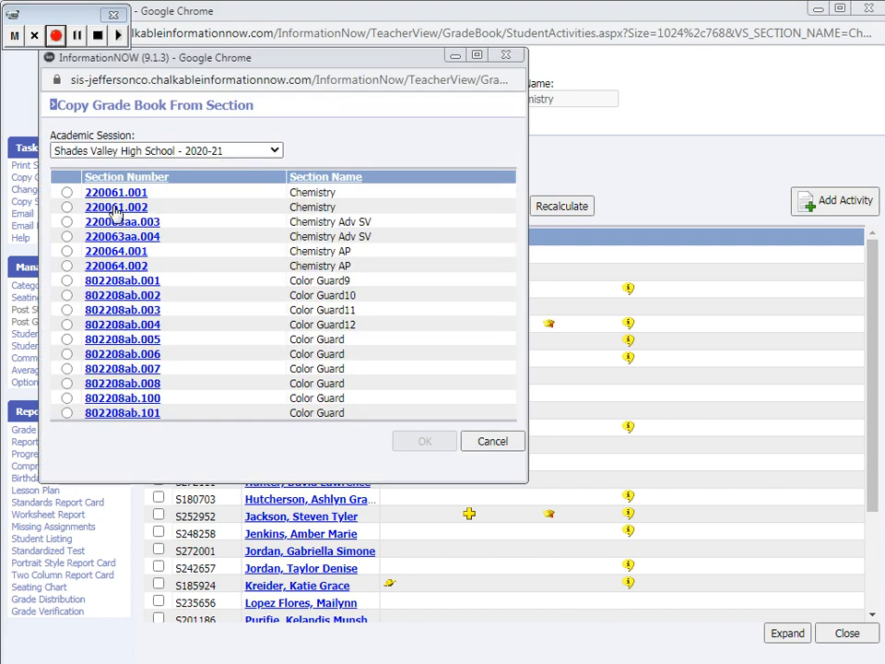
left_click(110, 266)
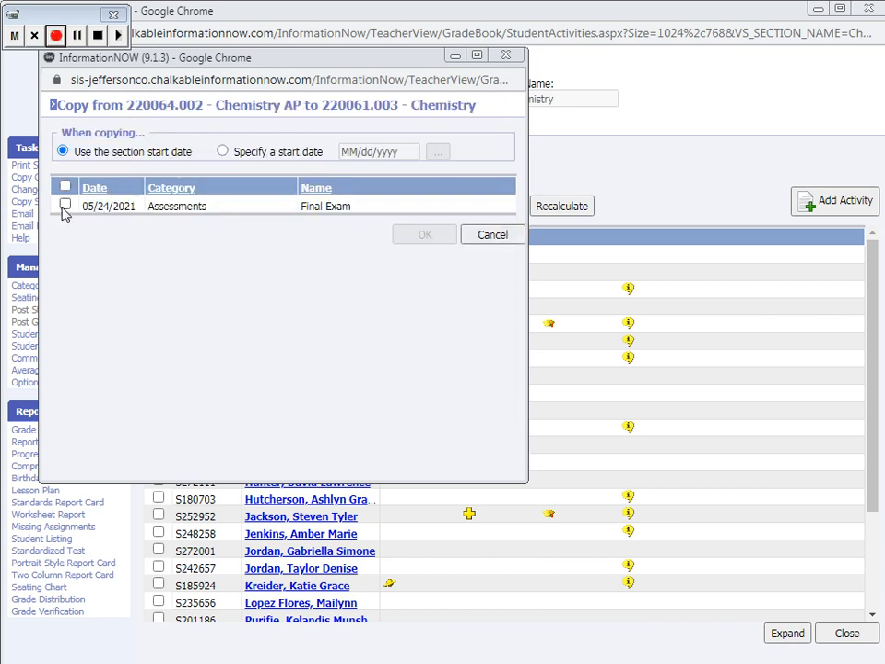
left_click(64, 206)
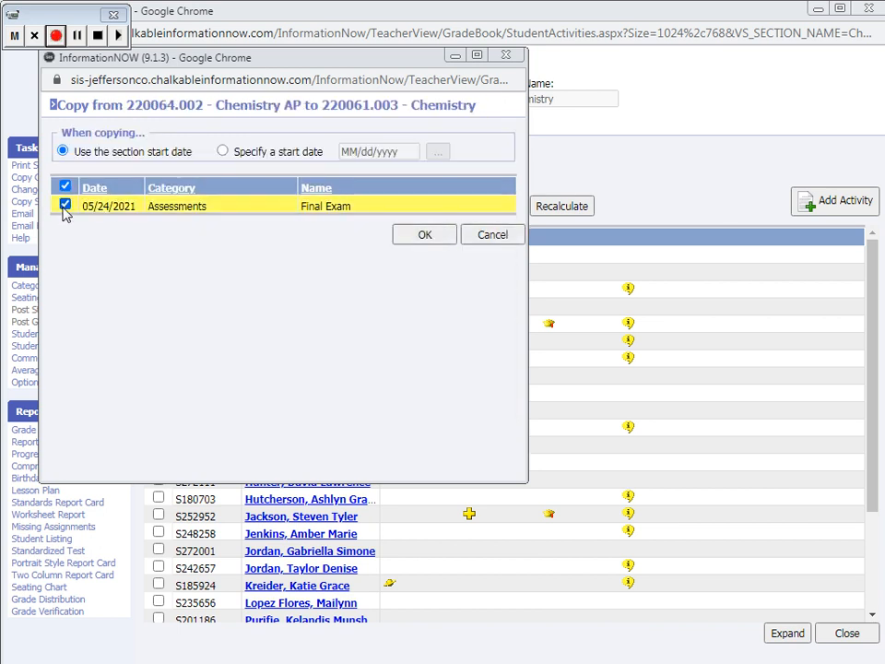
left_click(423, 236)
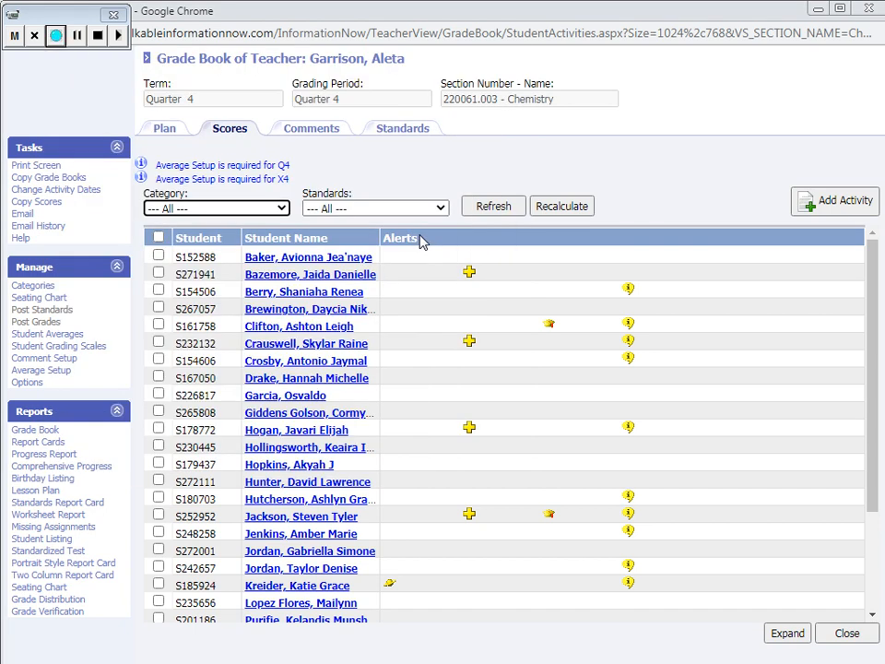
Add a Final Exam activity dated 05/24/2021 in the Assessments category, mark it as completed, create it, and close the form
left_click(859, 204)
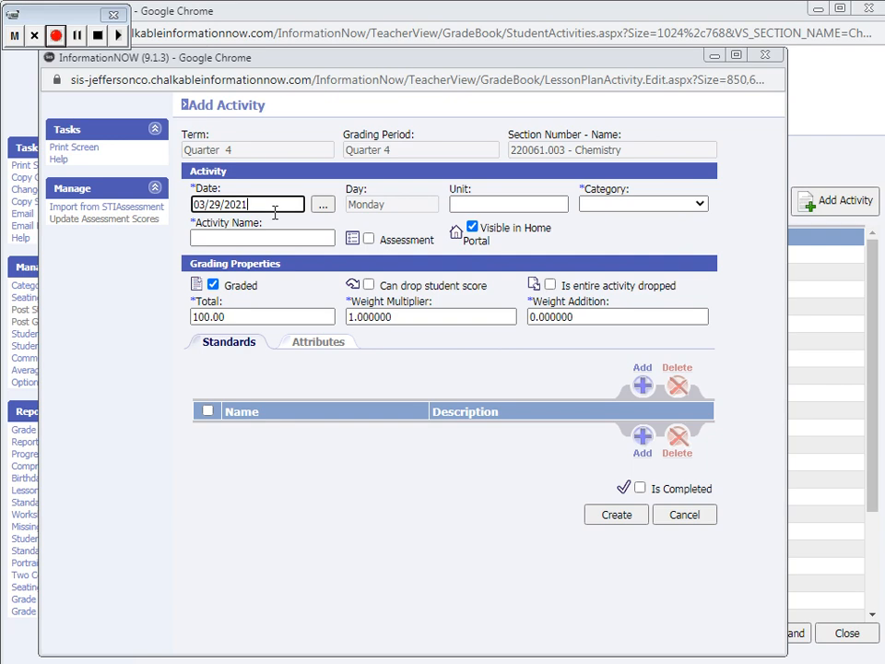
left_click_drag(269, 206, 123, 204)
type("5/")
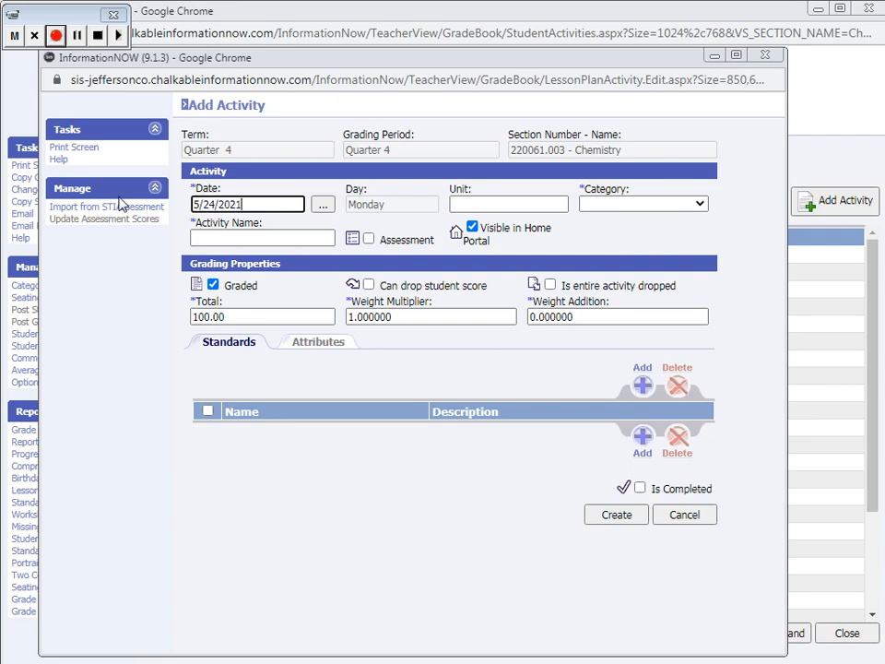
type("24/2021")
left_click(602, 204)
left_click(600, 233)
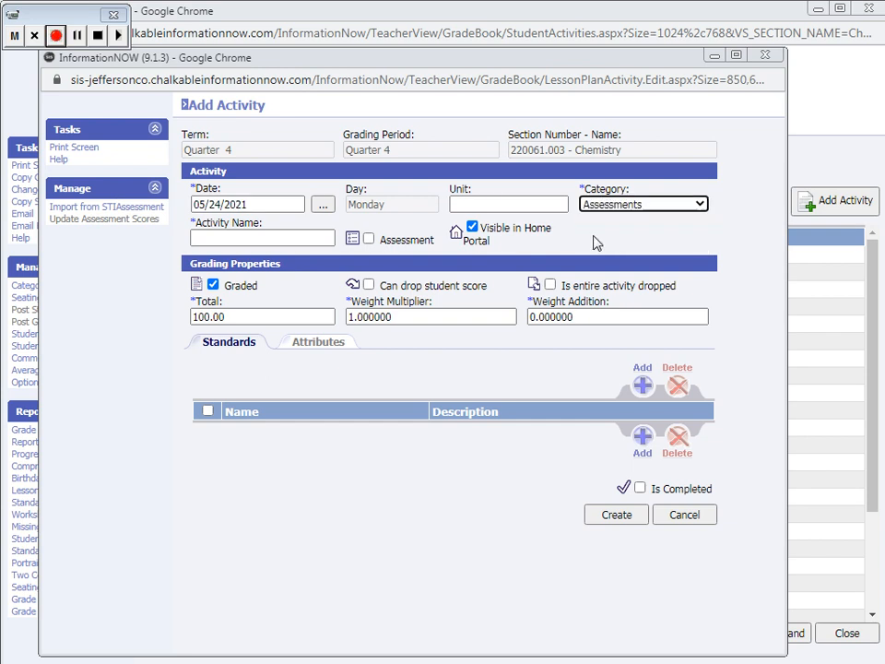
left_click(296, 243)
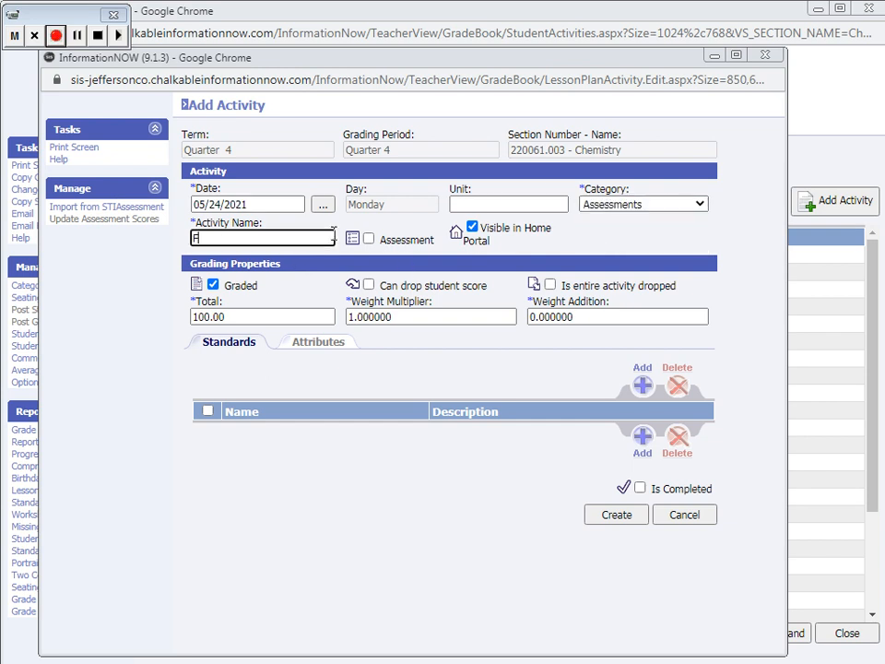
type("Final Exam")
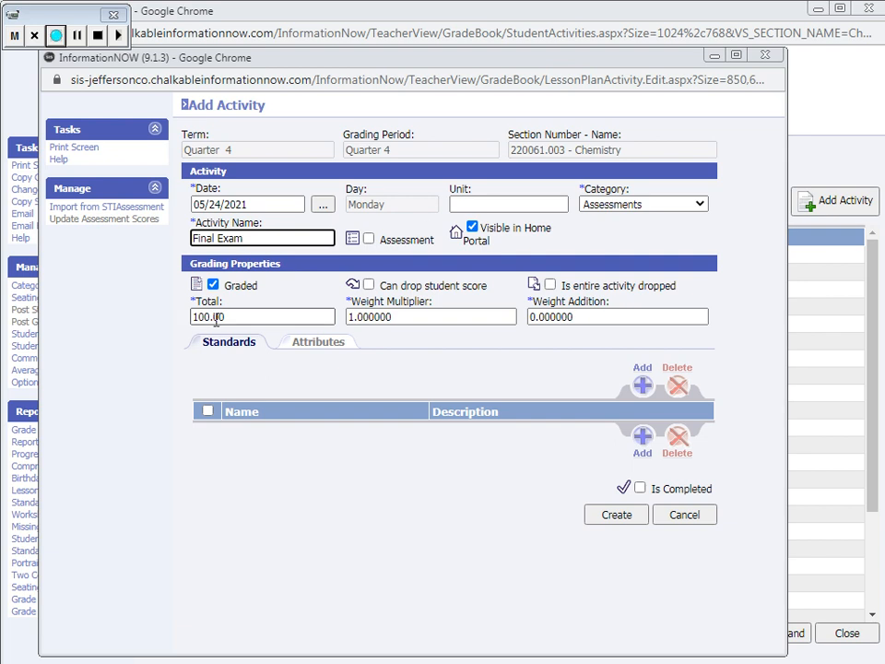
left_click(640, 488)
left_click(623, 514)
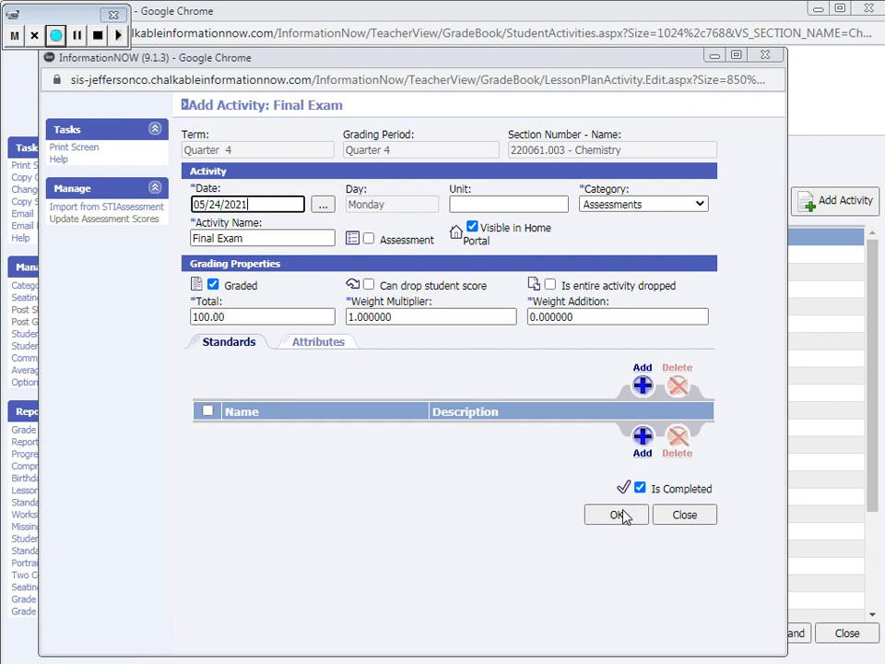
left_click(682, 517)
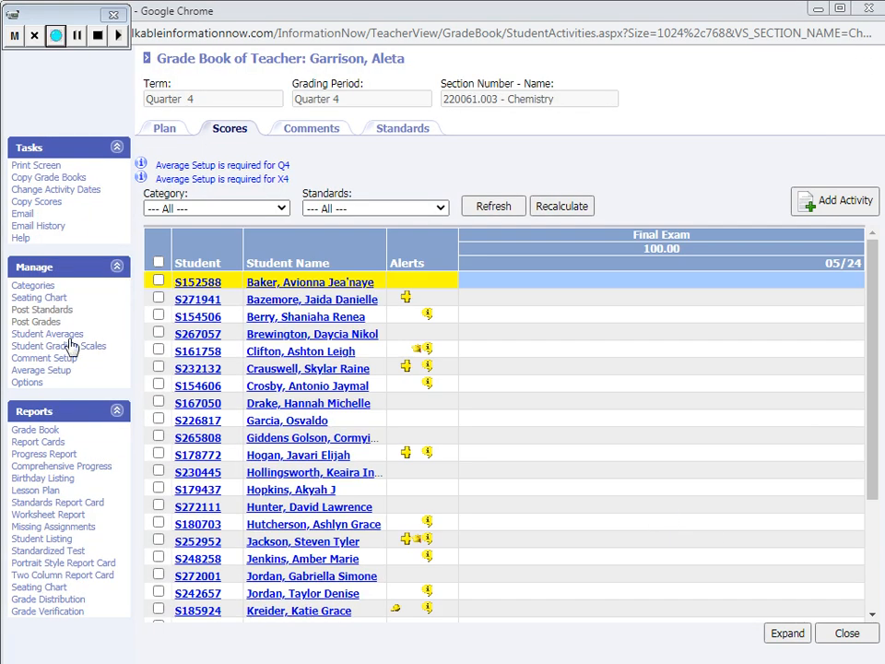
Open the Quarter 4 X4 and Y1 averages and set X4 to a single activity using the Final Exam, saving the change
left_click(35, 371)
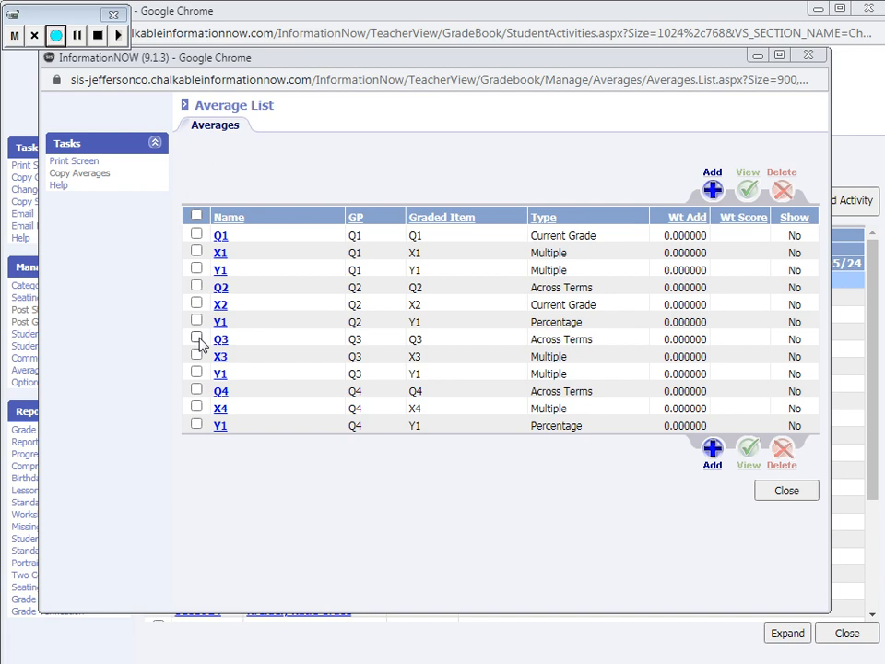
left_click(195, 409)
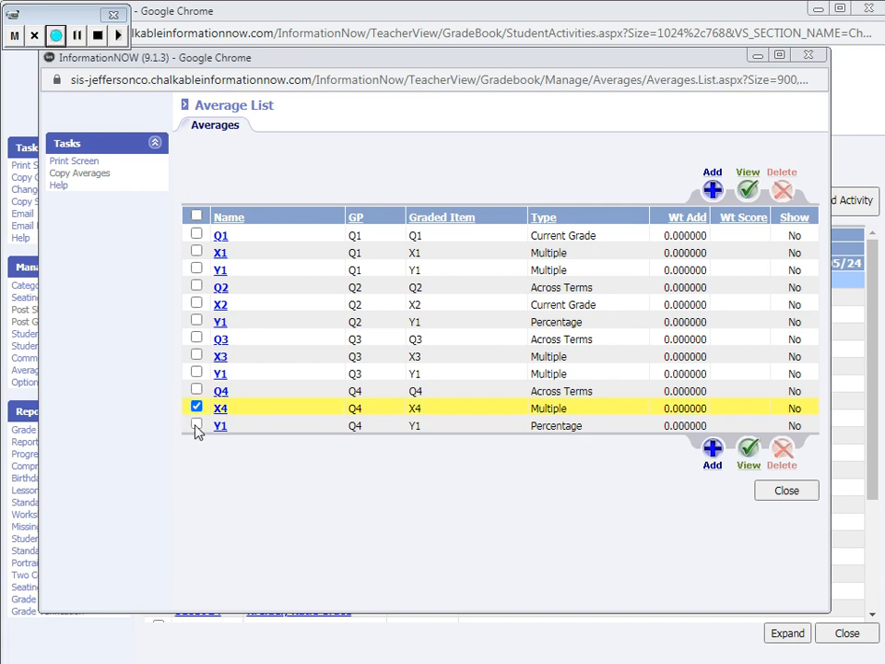
left_click(748, 450)
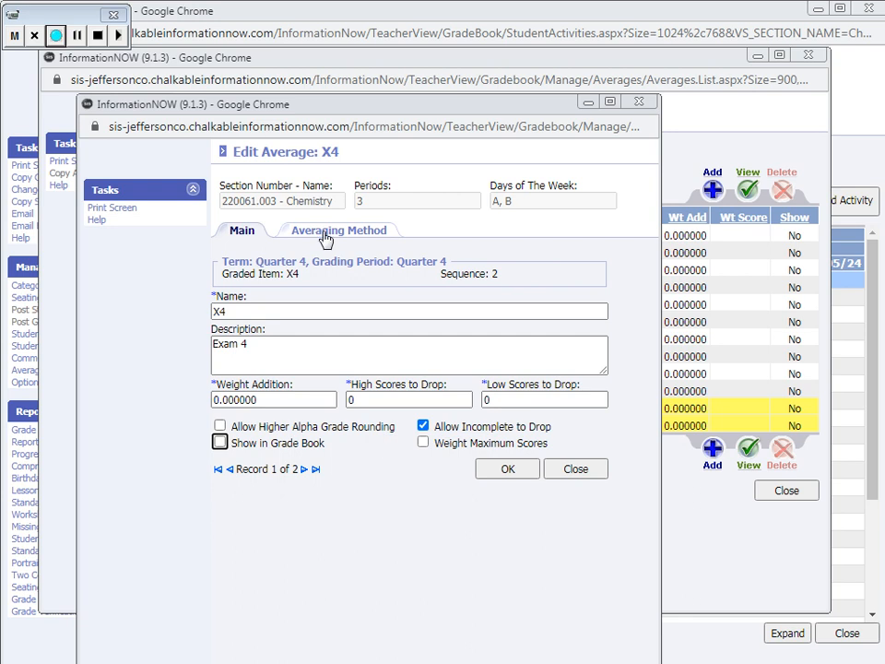
left_click(327, 232)
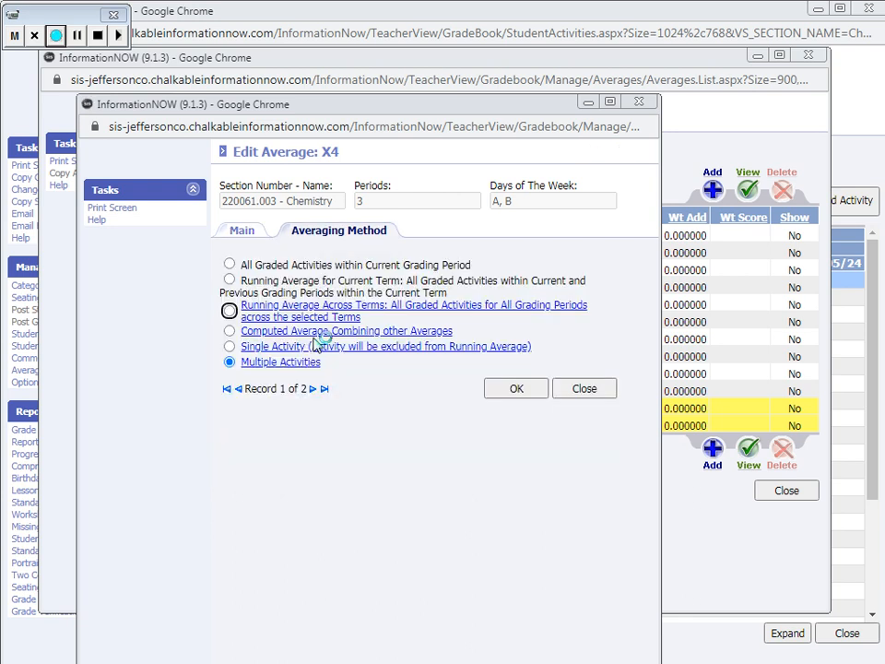
left_click(315, 342)
left_click(273, 269)
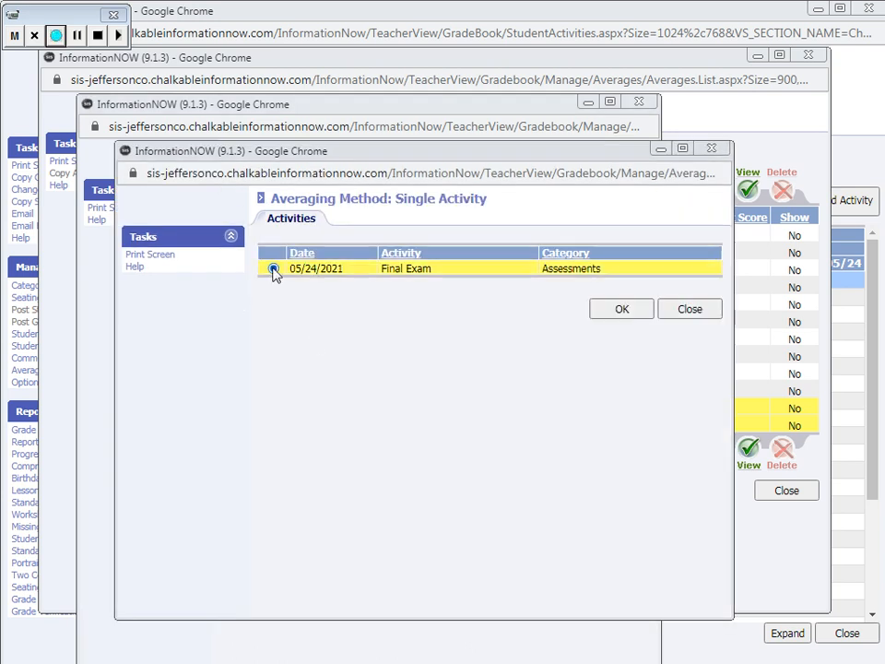
left_click(614, 312)
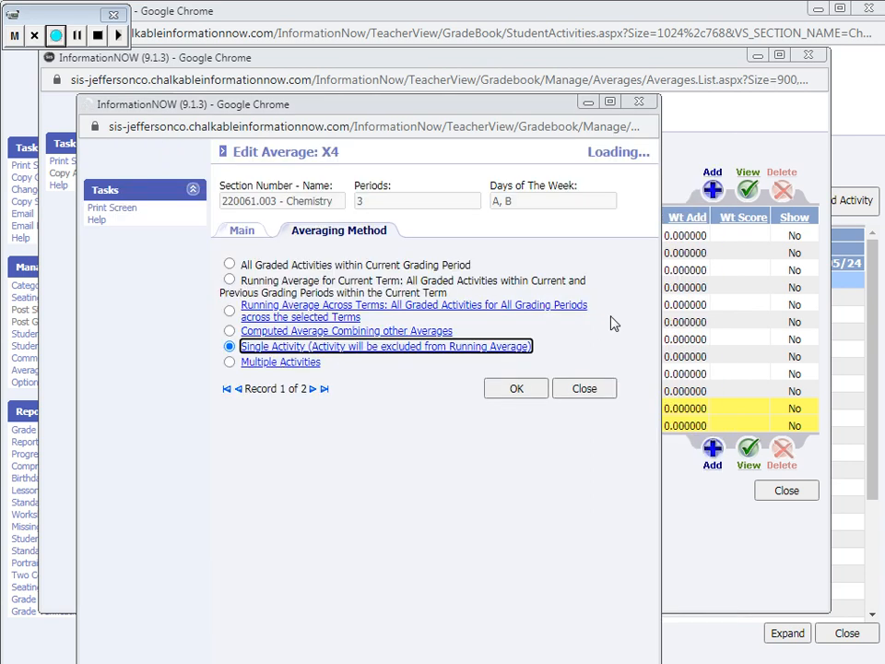
left_click(528, 391)
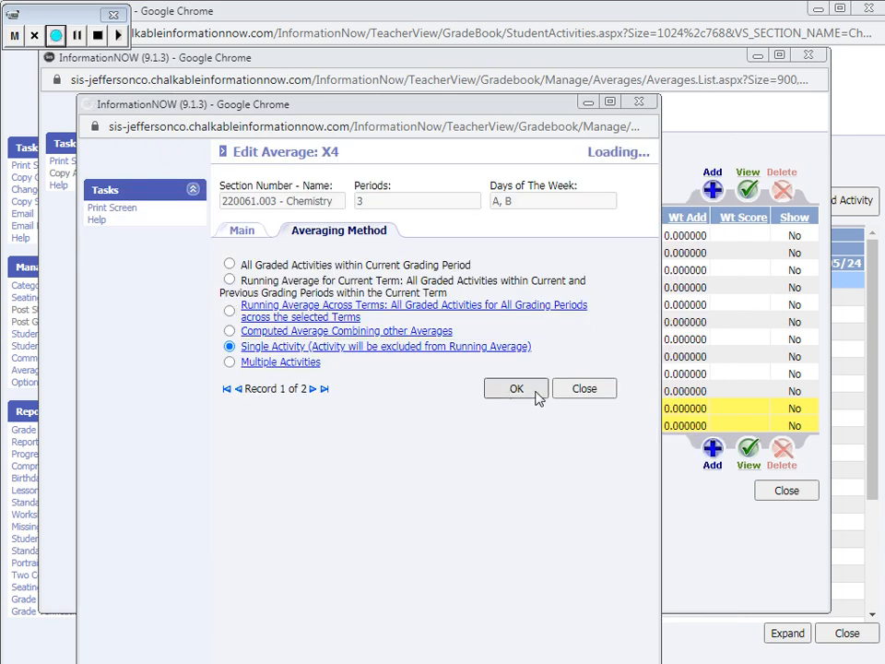
Confirm the Quarter 4 Y1 average's computed combination of Q4 and X4, save it, and close the average list
left_click(343, 332)
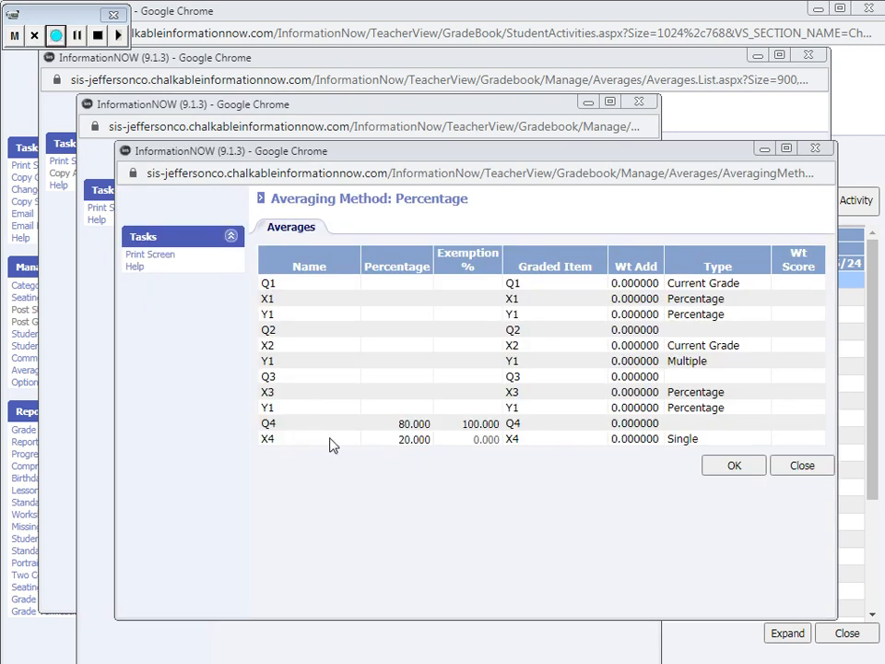
left_click(752, 469)
left_click(527, 394)
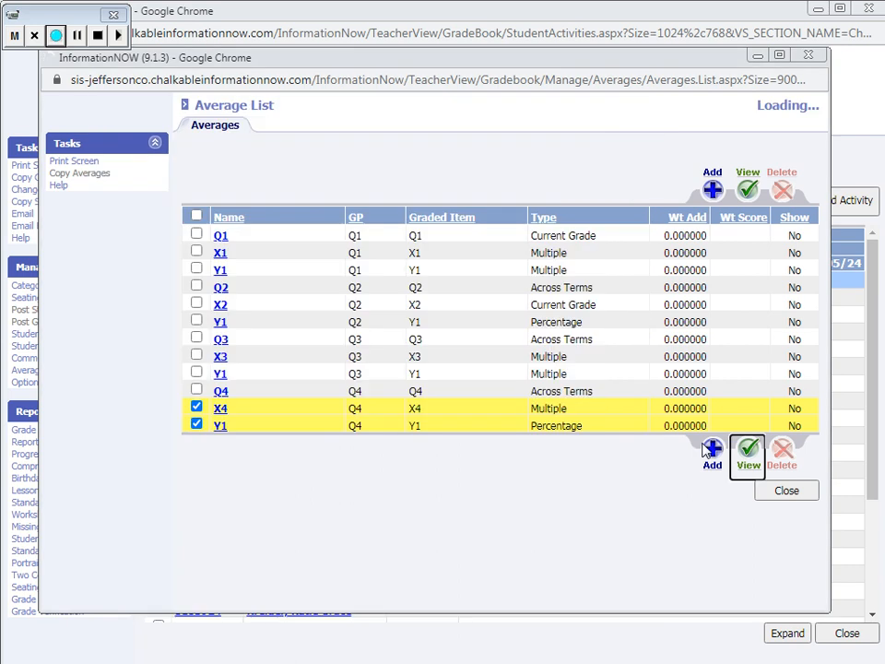
left_click(815, 491)
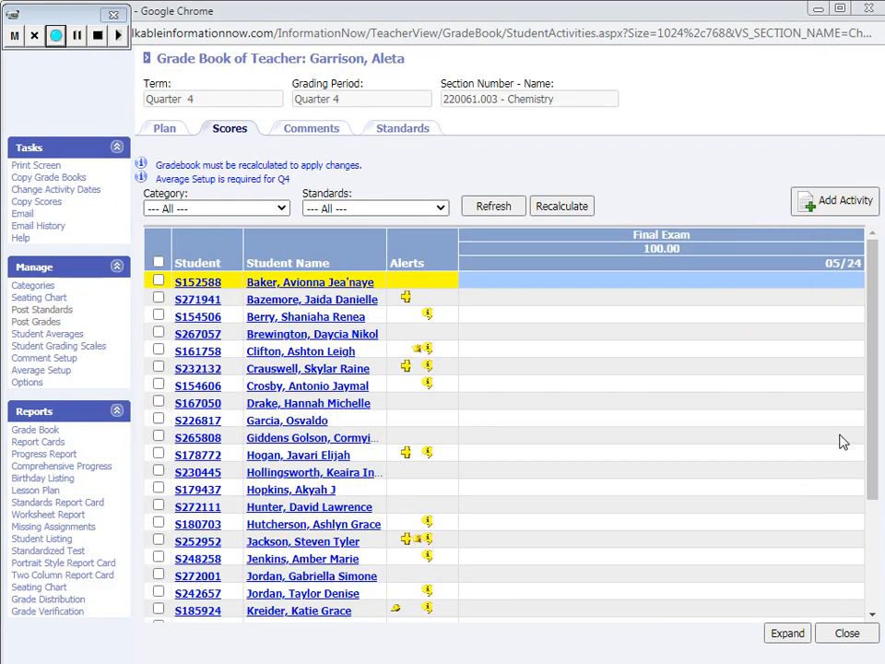